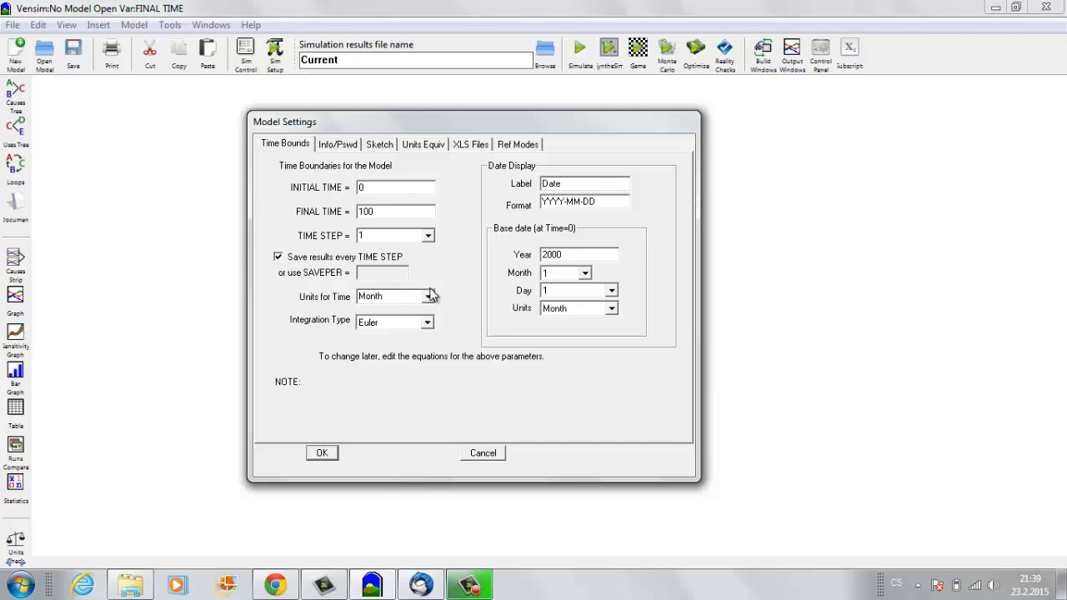
# Set the new model's units for time to Year and accept the model settings
pyautogui.click(430, 302)
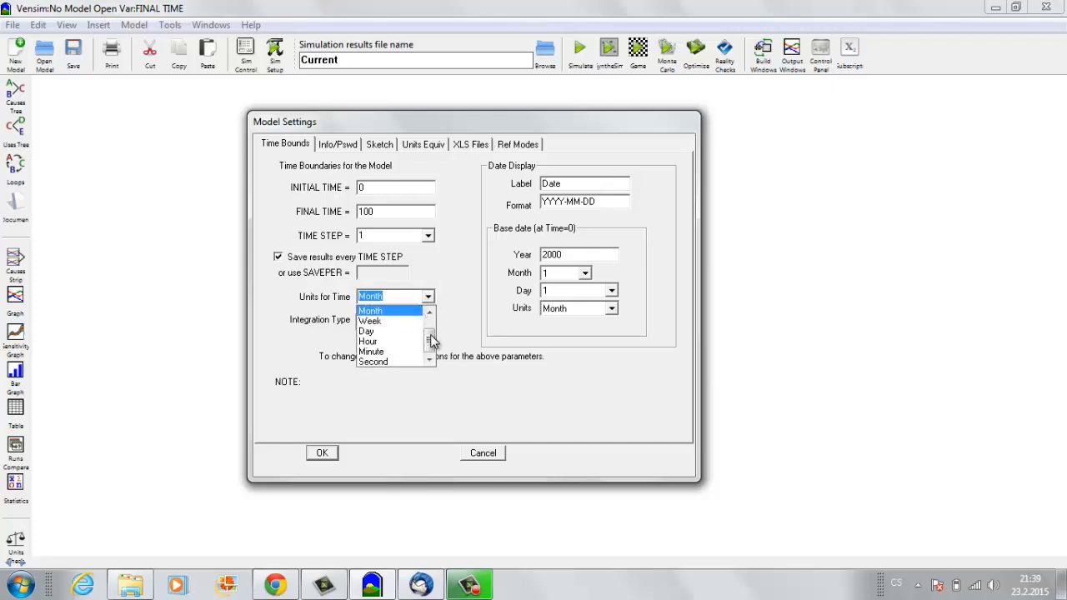
pyautogui.scroll(2, 431, 338)
pyautogui.click(401, 313)
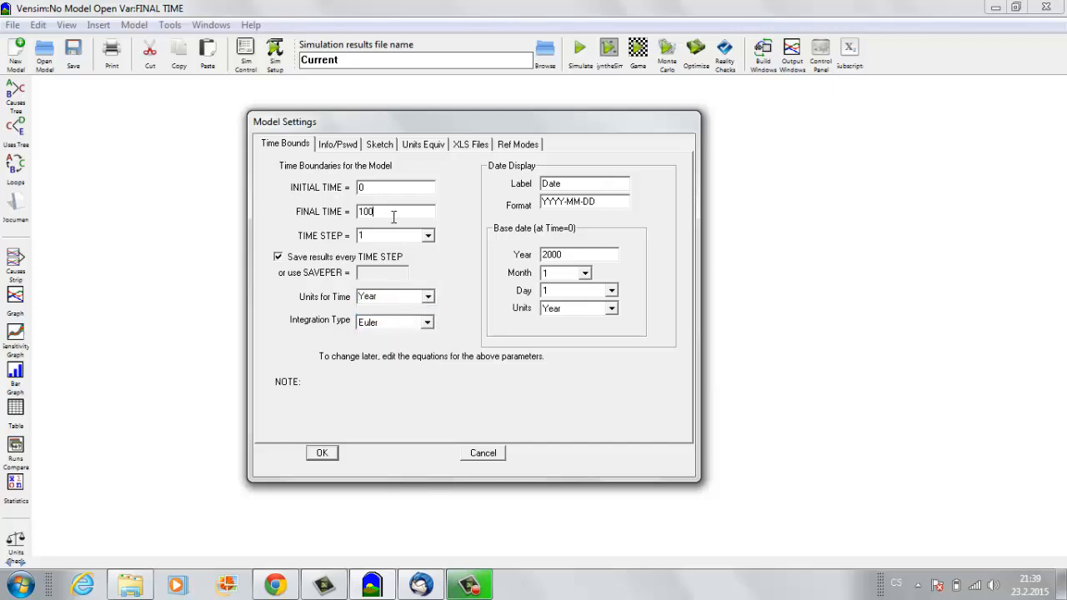
pyautogui.doubleClick(390, 211)
pyautogui.click(390, 212)
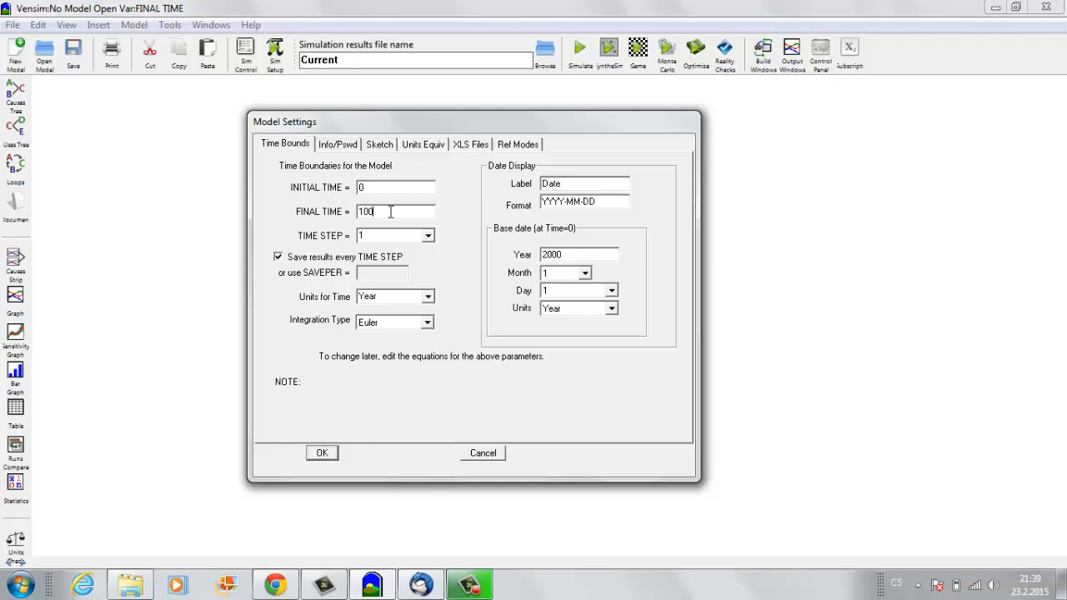
pyautogui.click(324, 453)
# Add a box variable named Population of Czech Republic and enlarge its box to fit the name on three lines
pyautogui.click(151, 94)
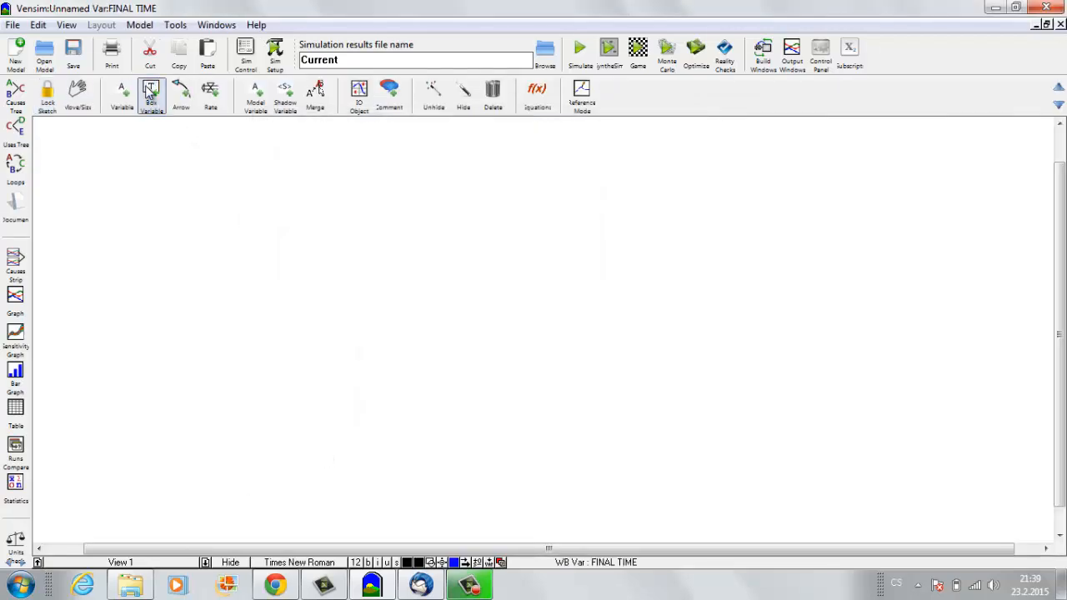
pyautogui.click(294, 273)
pyautogui.write('P')
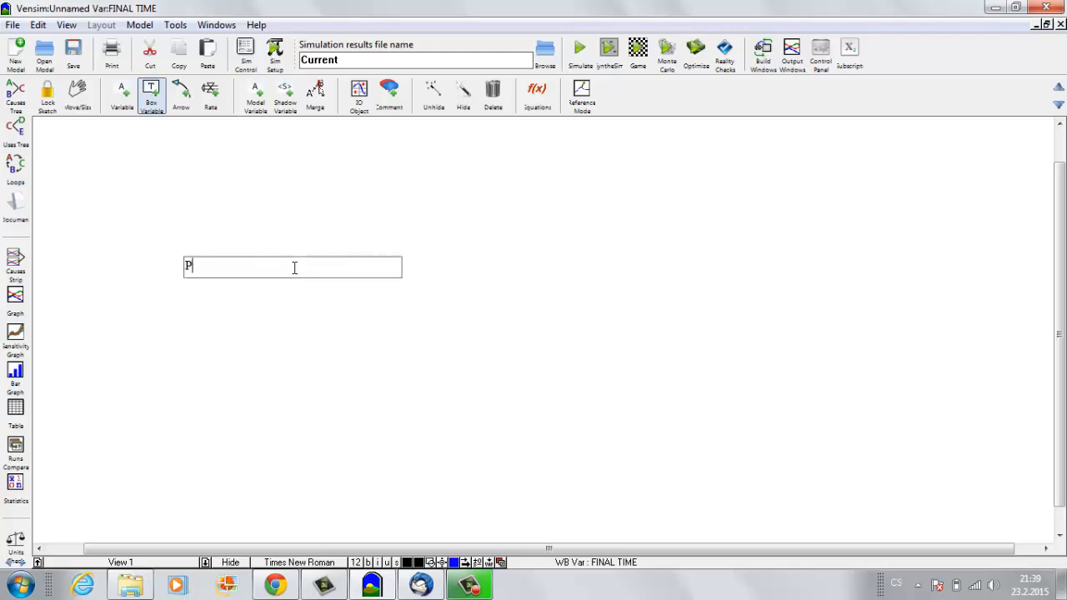
pyautogui.write('opulation of Czech Rep')
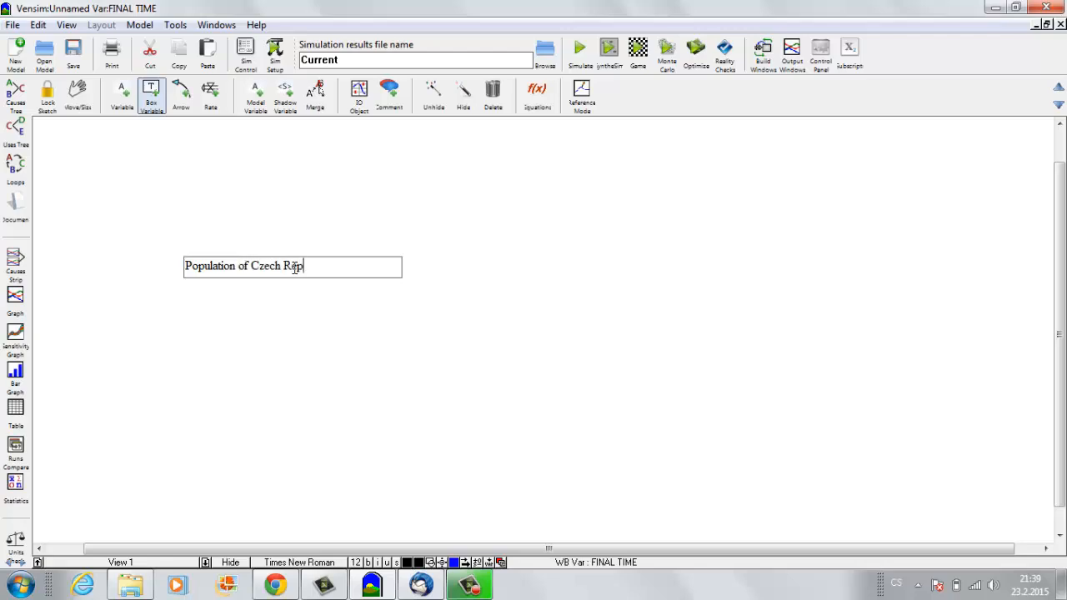
pyautogui.write('ulblic')
pyautogui.press('Return')
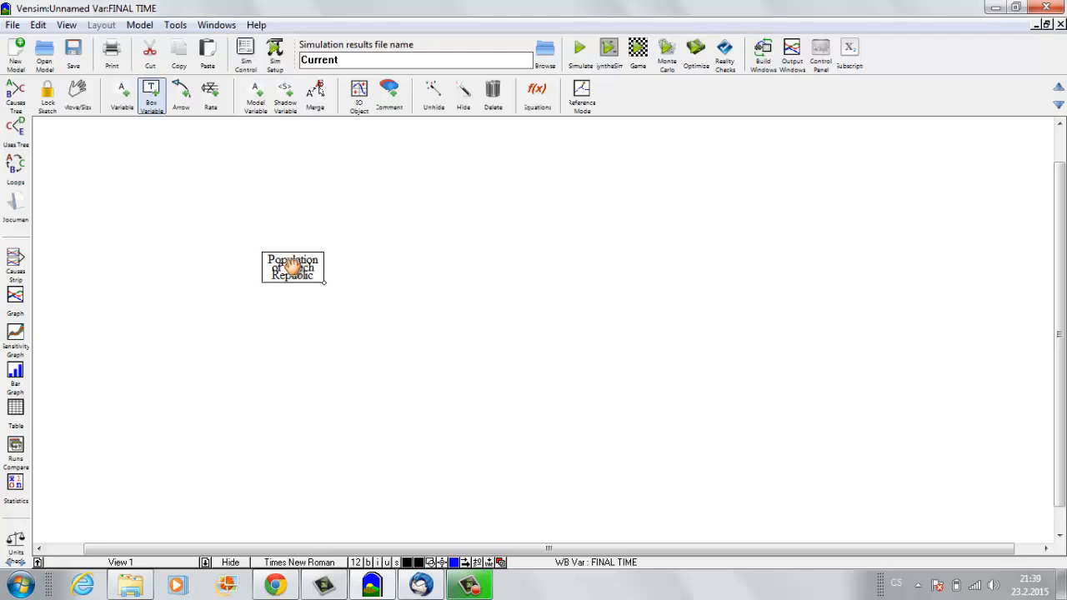
pyautogui.moveTo(326, 284)
pyautogui.mouseDown()
pyautogui.moveTo(349, 310)
pyautogui.moveTo(337, 297)
pyautogui.mouseUp()
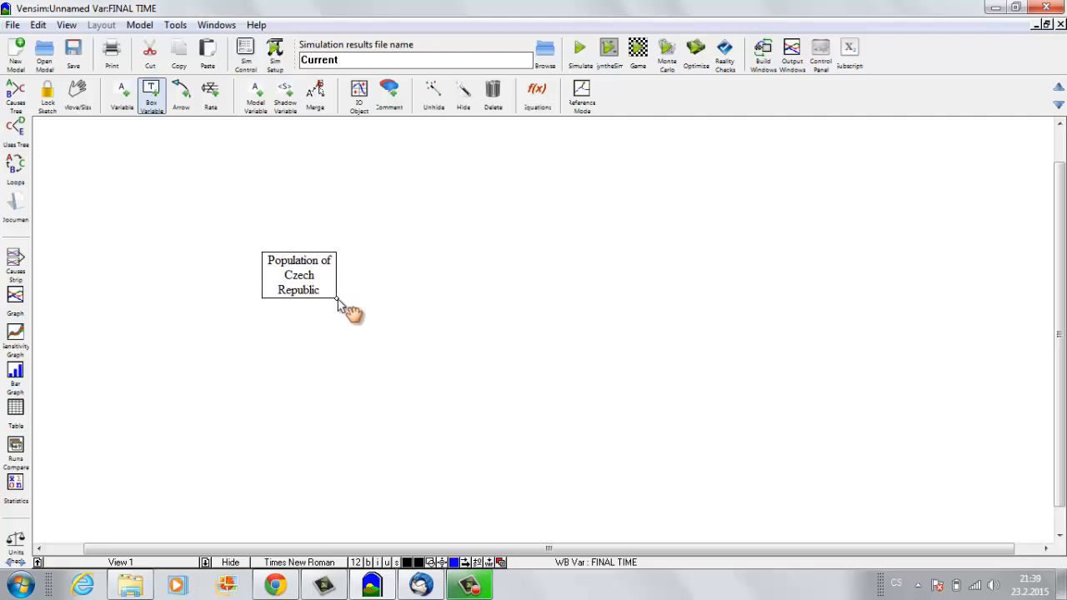
# Add an inflow rate named Births running from empty space into the Population of Czech Republic box
pyautogui.click(215, 99)
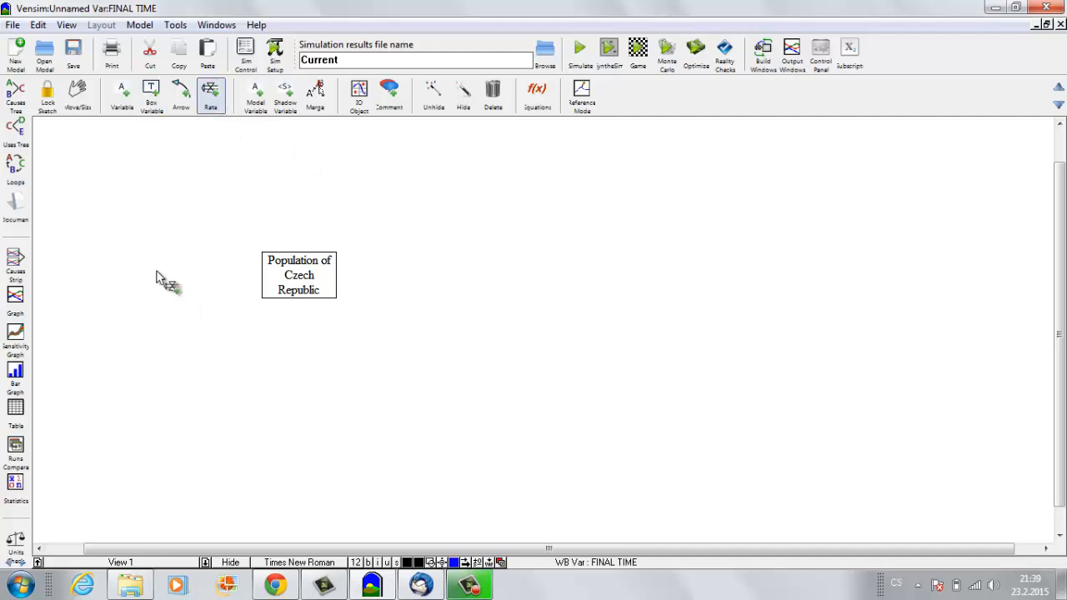
pyautogui.click(154, 277)
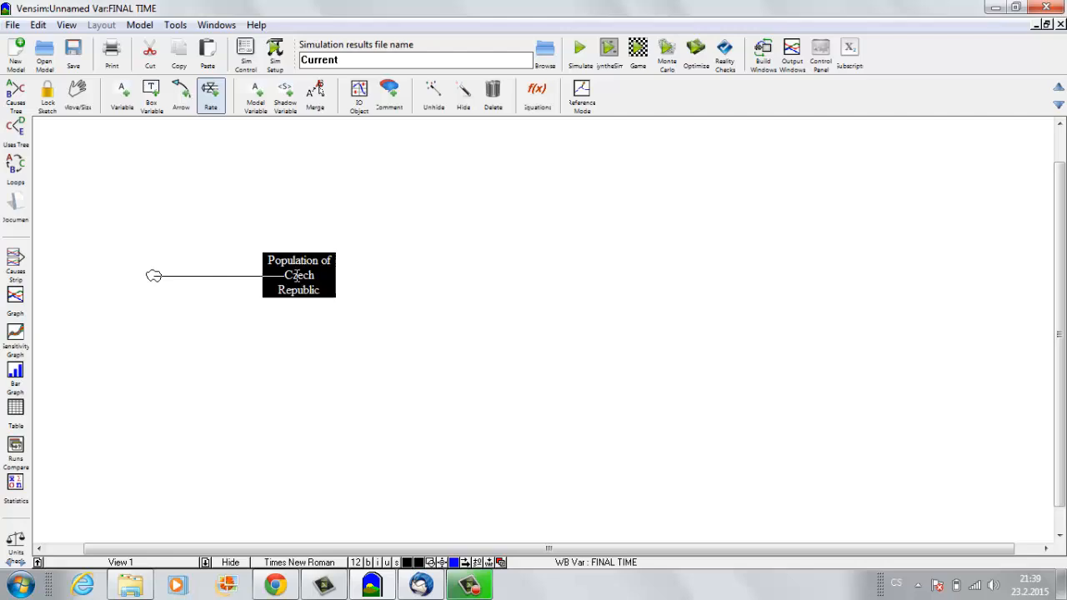
pyautogui.click(297, 279)
pyautogui.write('B')
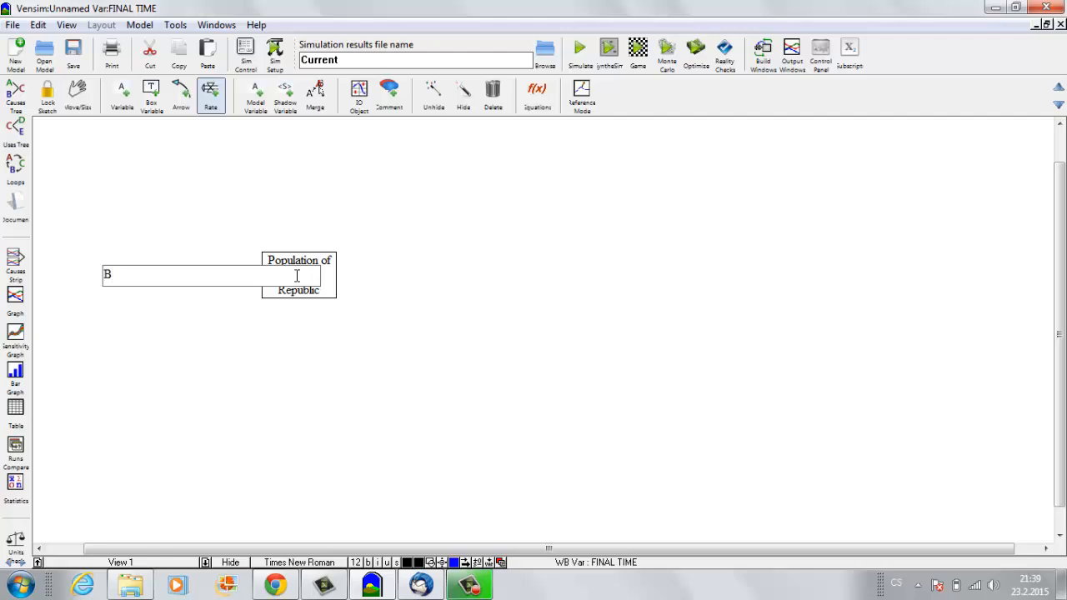
pyautogui.press('BackSpace')
pyautogui.write('New bor')
pyautogui.press('BackSpace')
pyautogui.press('BackSpace')
pyautogui.press('BackSpace')
pyautogui.press('BackSpace')
pyautogui.press('BackSpace')
pyautogui.press('BackSpace')
pyautogui.press('BackSpace')
pyautogui.write('Births')
pyautogui.press('Return')
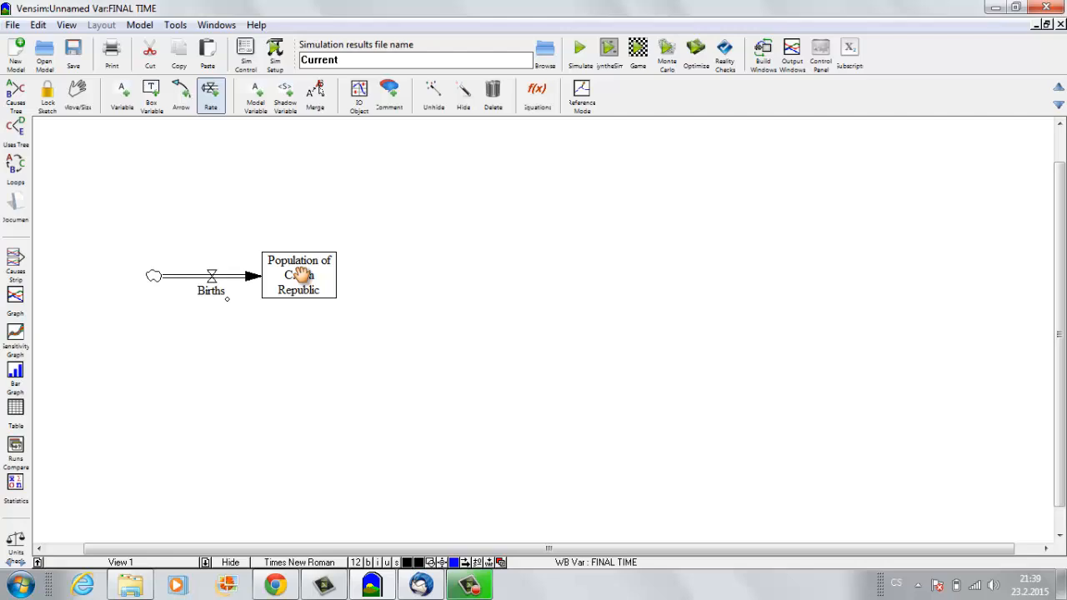
# Add an outflow rate named Deaths running from the Population of Czech Republic box to empty space
pyautogui.click(302, 276)
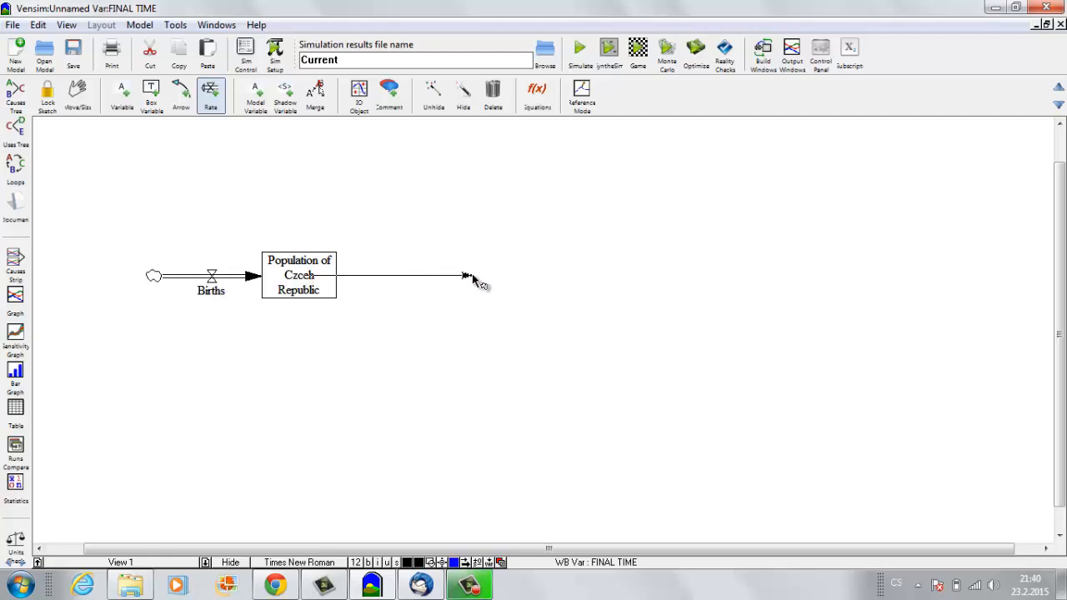
pyautogui.click(473, 278)
pyautogui.write('Deaths')
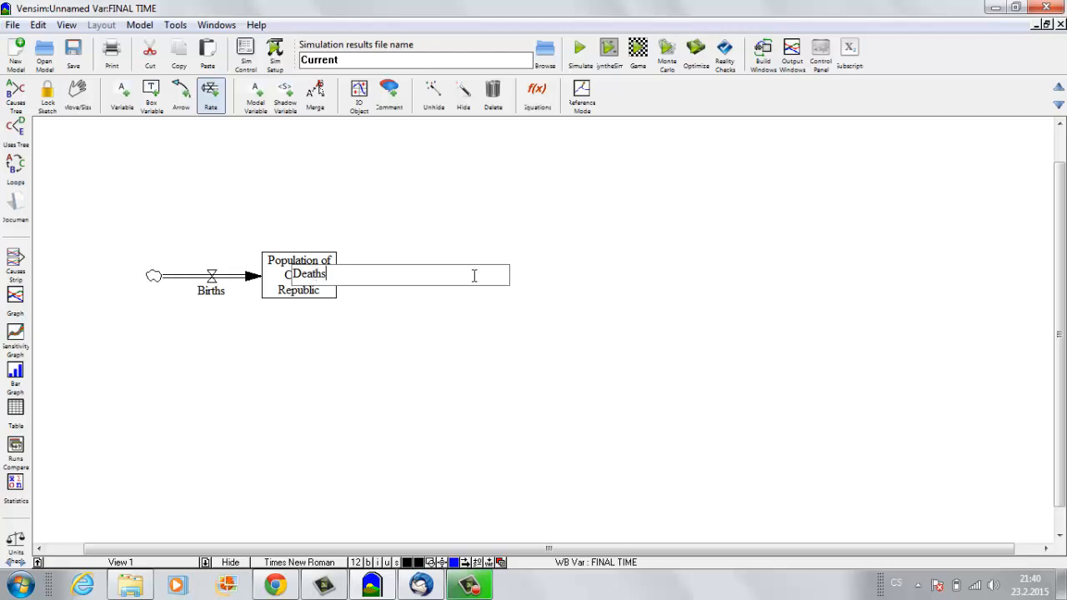
pyautogui.press('Return')
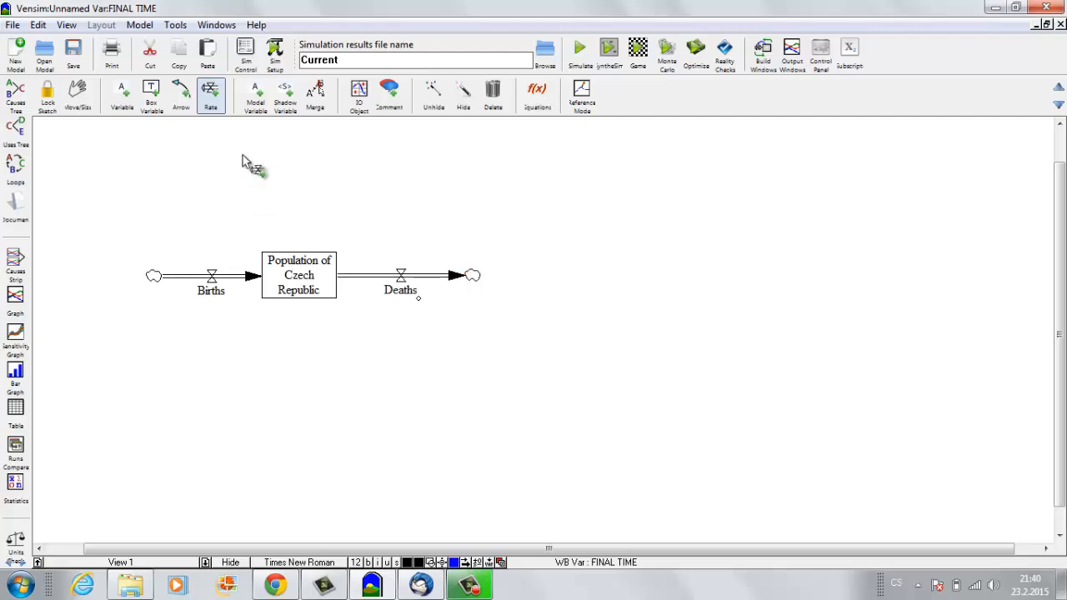
# Add the variables Birth rate below the Births flow and Death rate below the Deaths flow
pyautogui.click(122, 94)
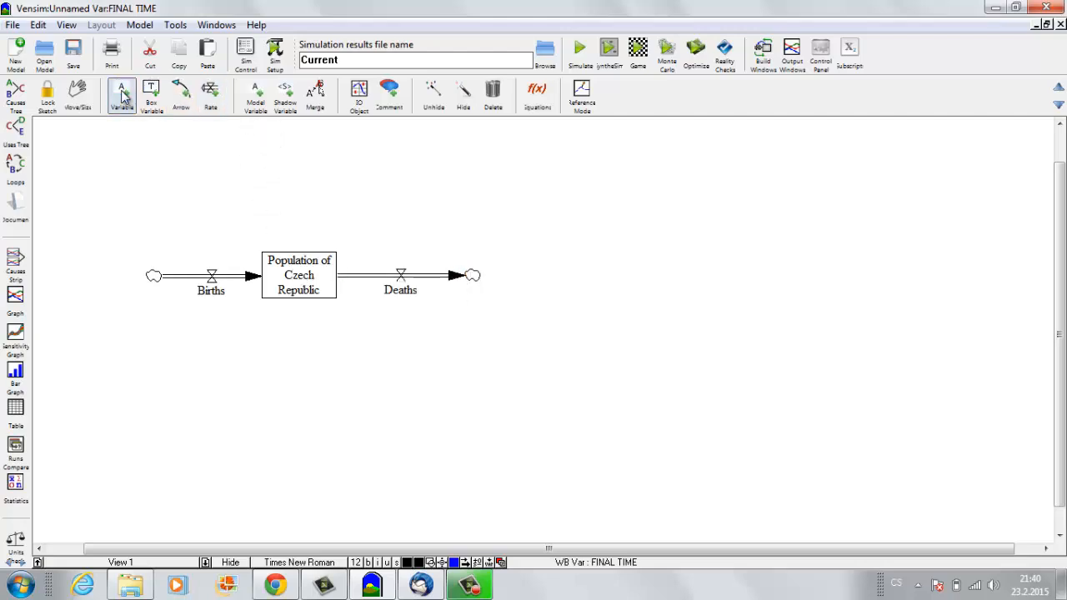
pyautogui.click(135, 356)
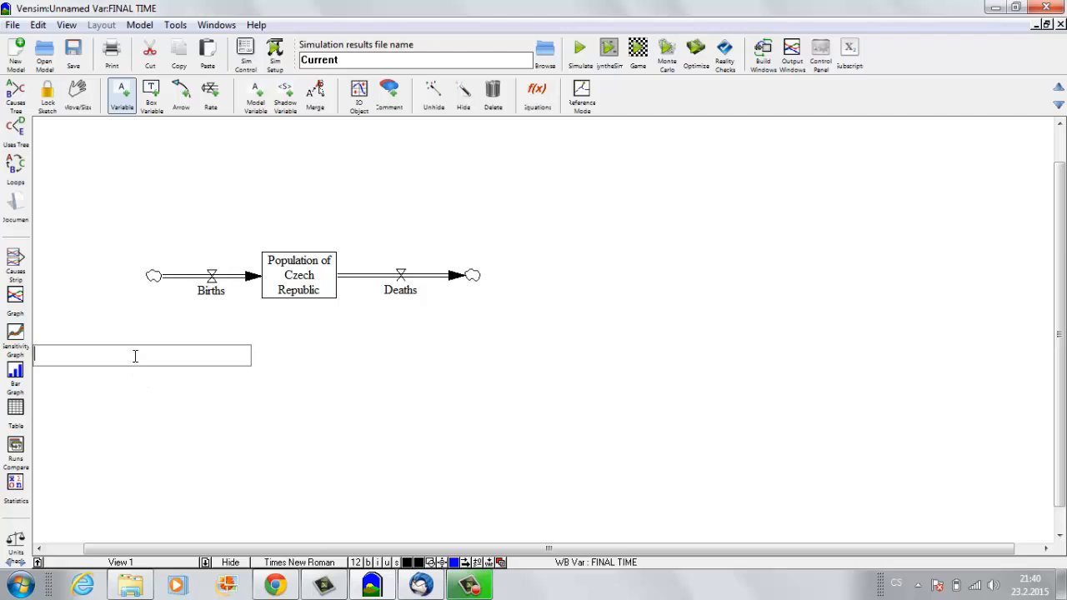
pyautogui.write('Birth rate')
pyautogui.press('Return')
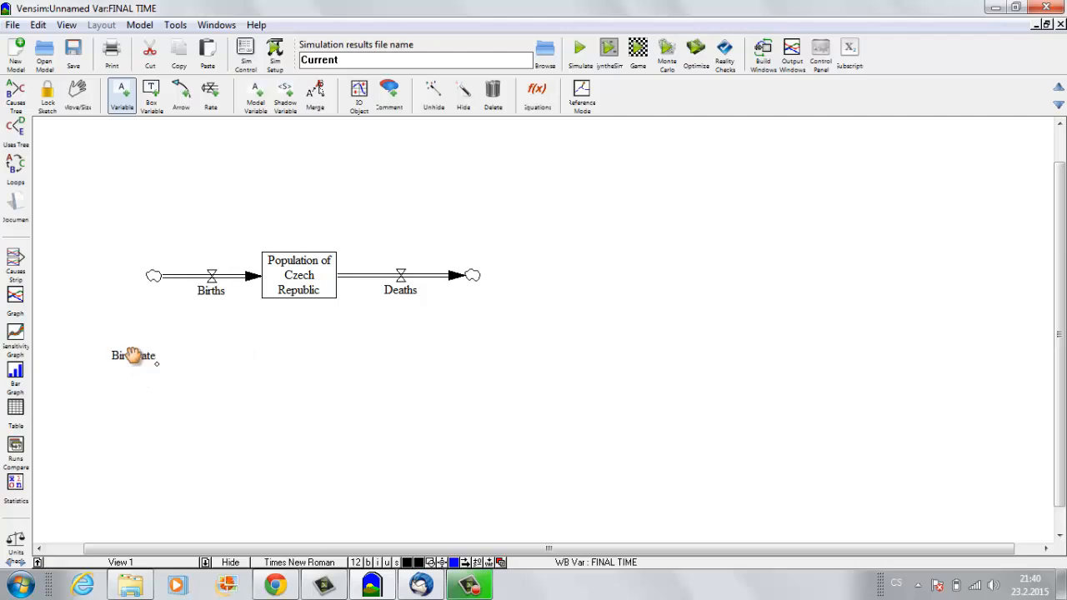
pyautogui.click(516, 353)
pyautogui.write('Death ')
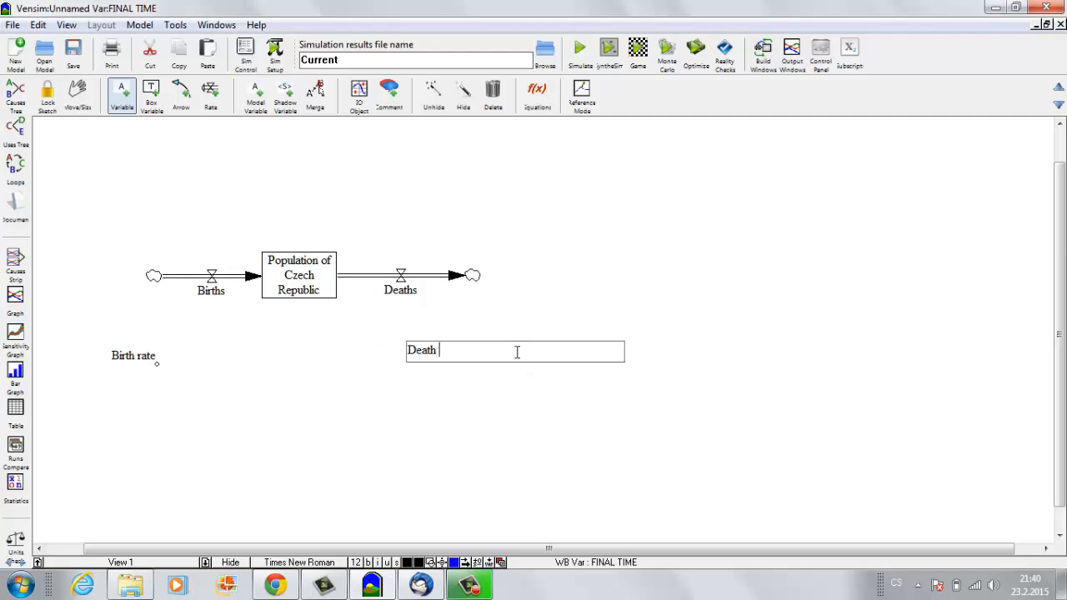
pyautogui.write('rate')
pyautogui.press('Return')
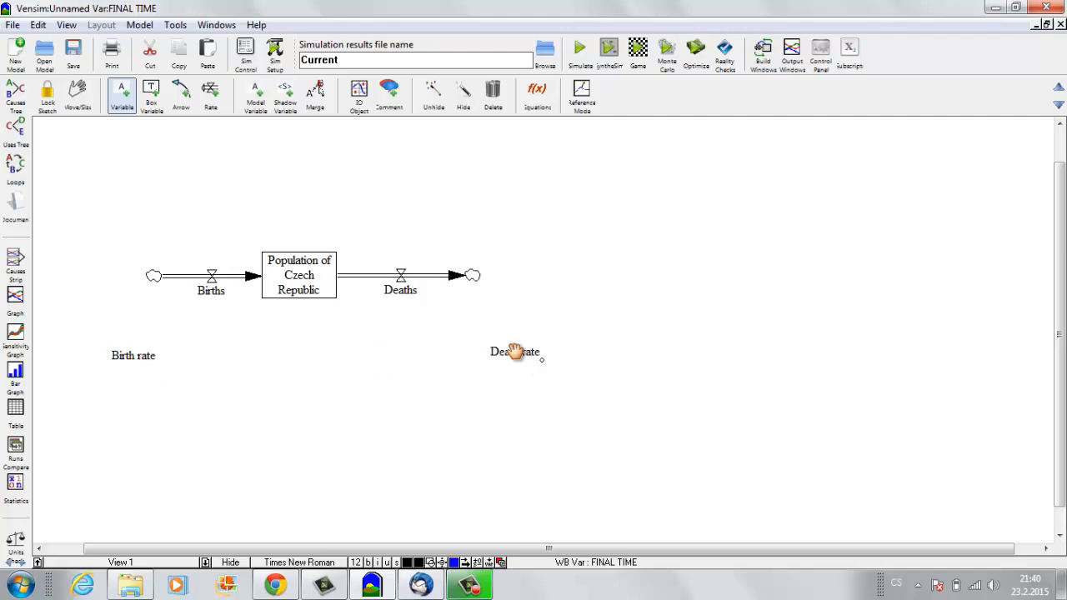
# Draw a curved arrow from Birth rate to Births
pyautogui.click(185, 95)
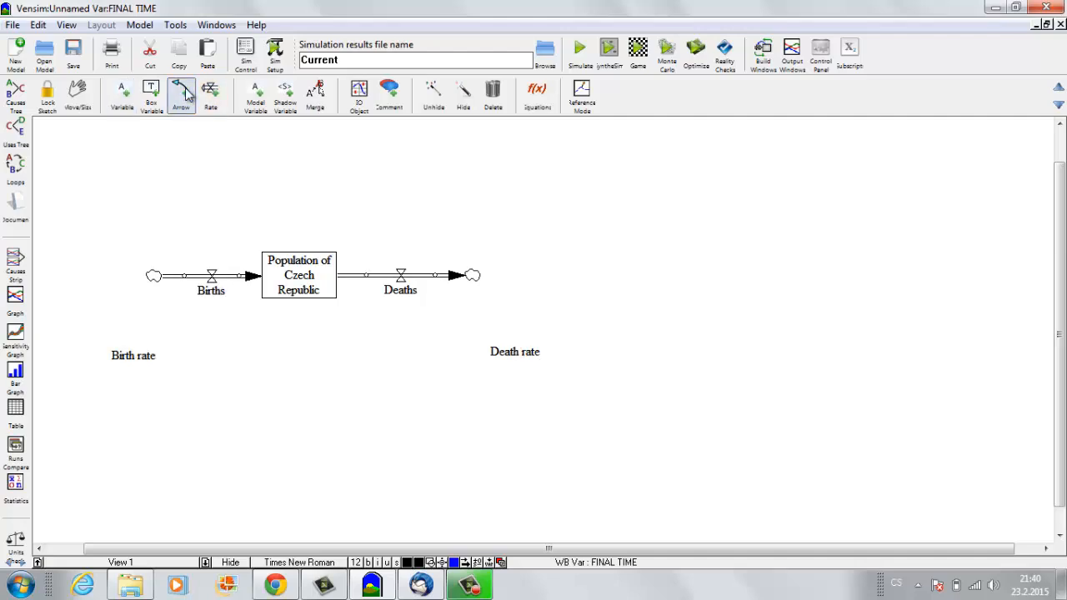
pyautogui.click(140, 363)
pyautogui.click(210, 300)
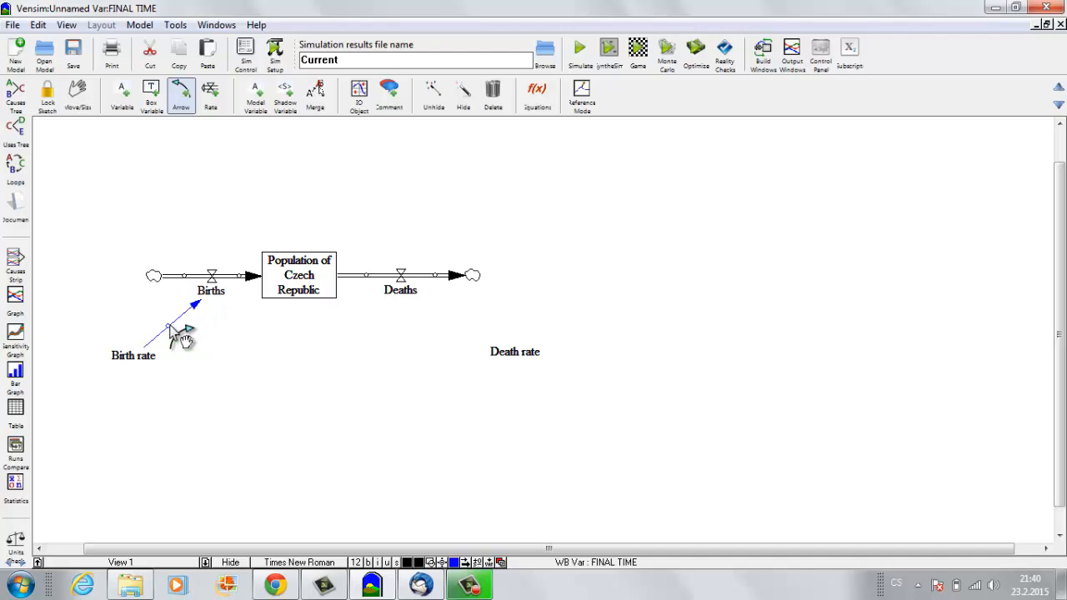
pyautogui.moveTo(172, 325); pyautogui.dragTo(203, 338)
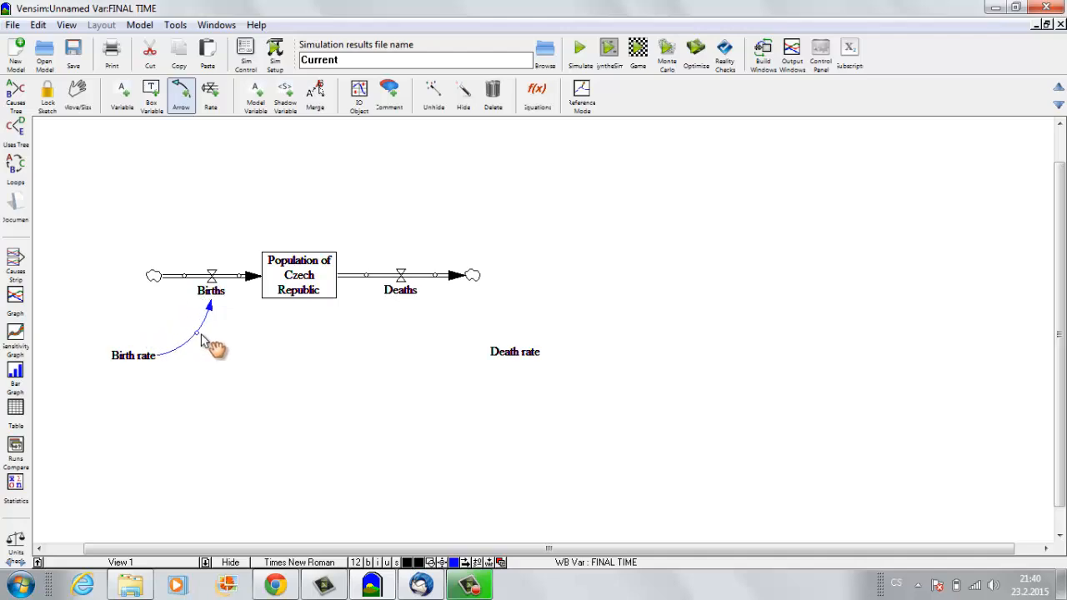
# Draw arrows from Population of Czech Republic to Births and to Deaths, both curved below the flows
pyautogui.click(307, 287)
pyautogui.click(214, 292)
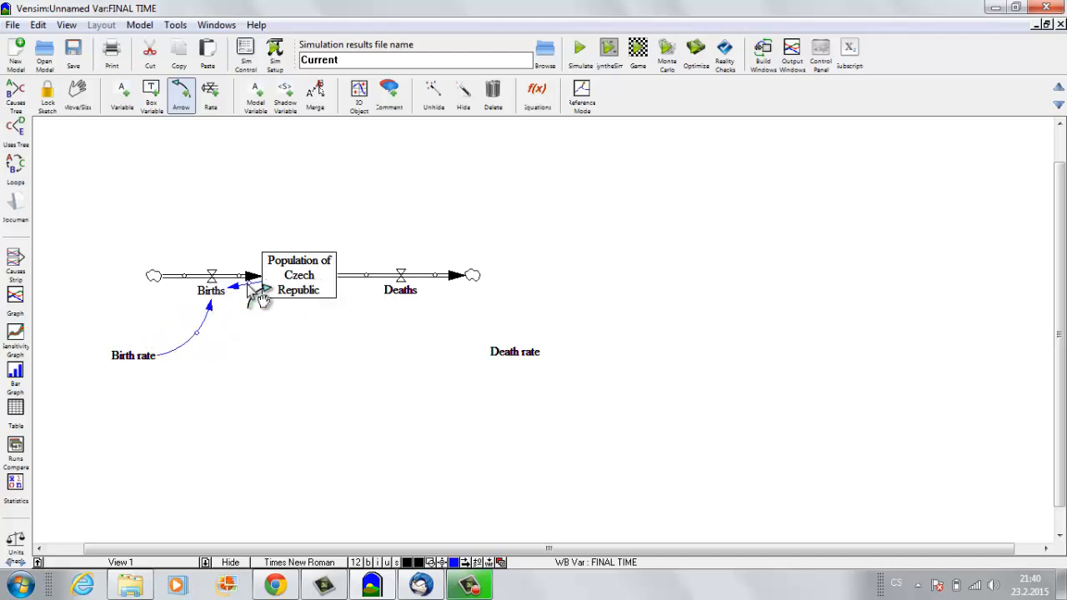
pyautogui.moveTo(255, 303); pyautogui.dragTo(258, 311)
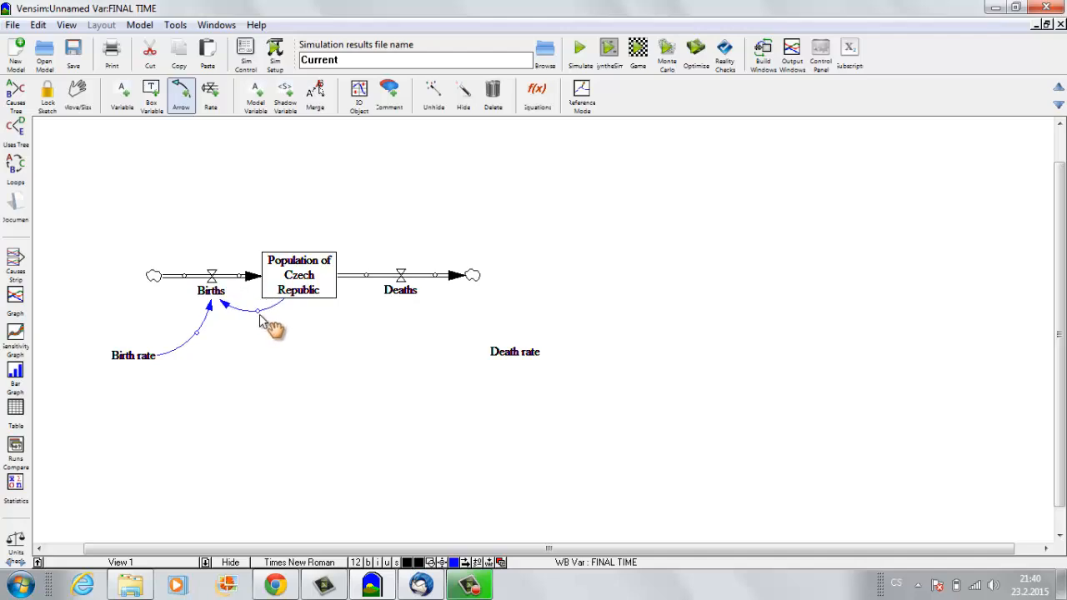
pyautogui.click(312, 285)
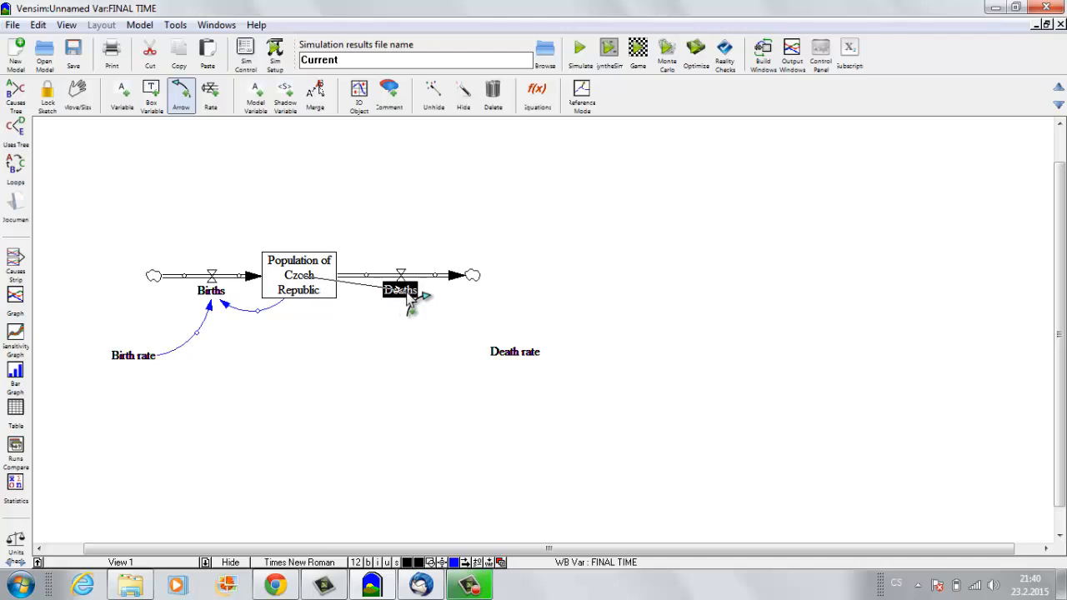
pyautogui.moveTo(352, 283); pyautogui.dragTo(354, 313)
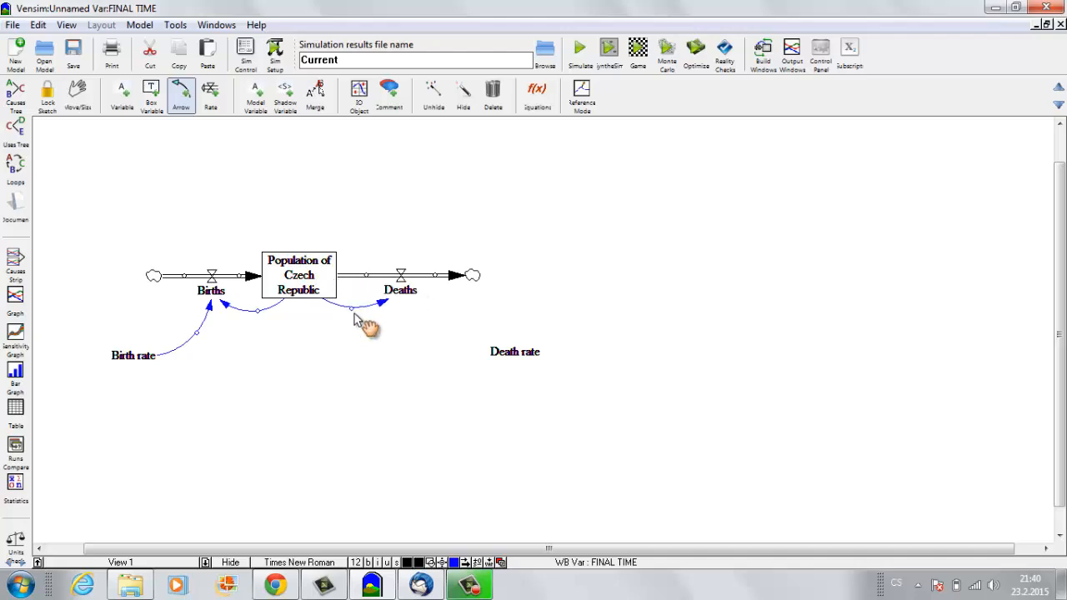
# Draw a curved arrow from Death rate to Deaths and move Death rate slightly closer to the flow
pyautogui.click(510, 356)
pyautogui.click(409, 307)
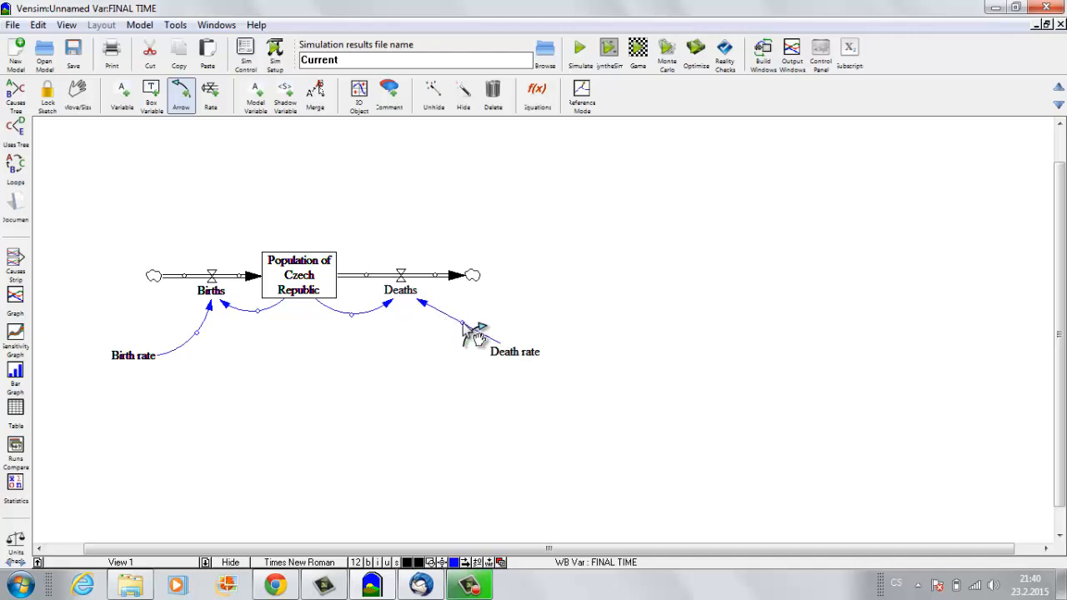
pyautogui.moveTo(482, 323); pyautogui.dragTo(427, 338)
pyautogui.click(78, 94)
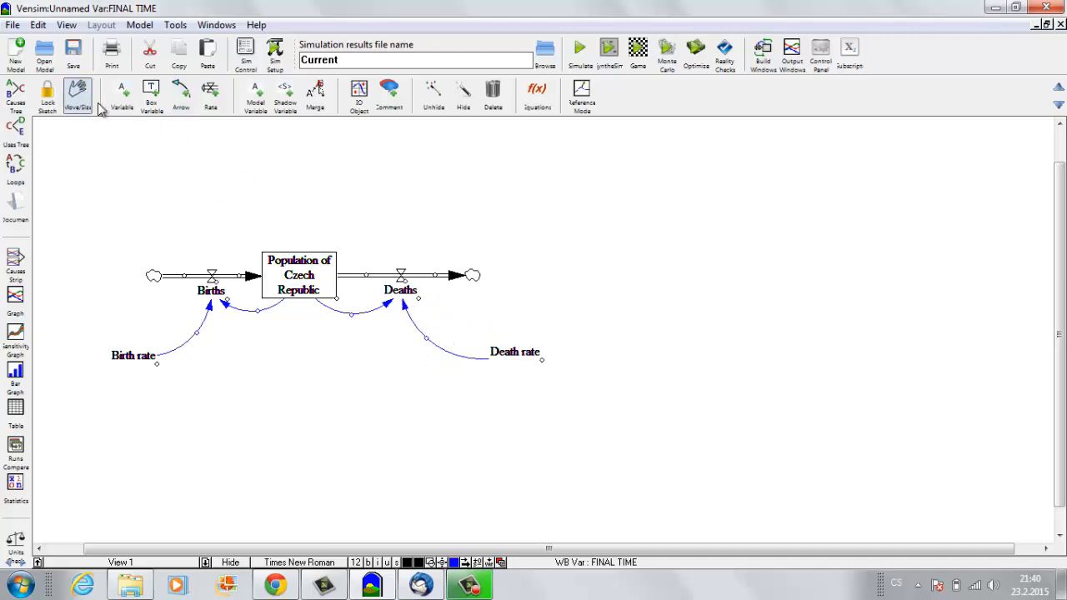
pyautogui.moveTo(515, 357); pyautogui.dragTo(491, 346)
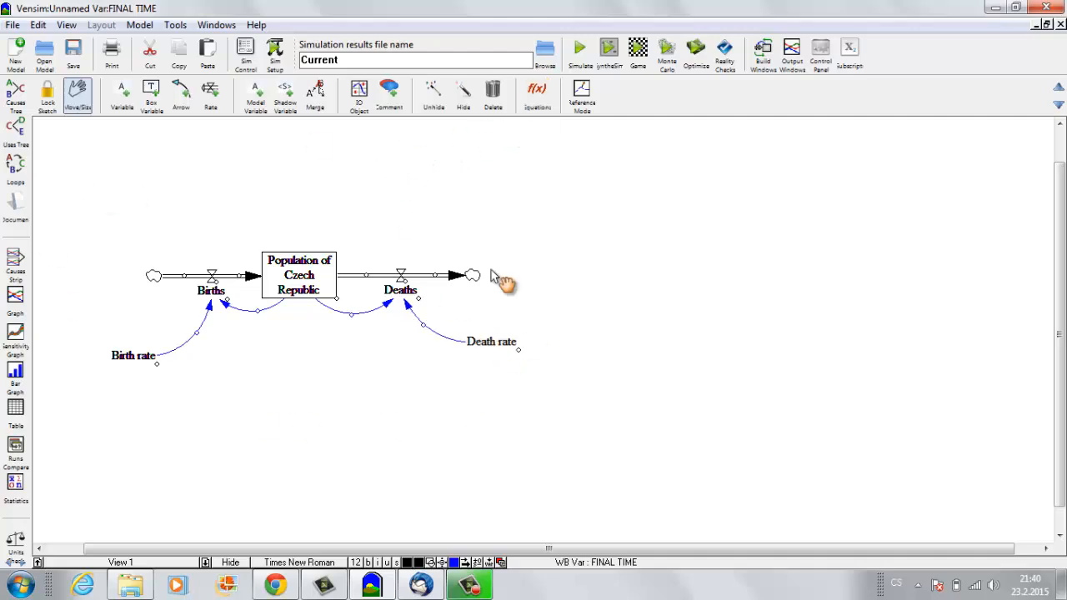
# Set the initial value of Population of Czech Republic to 10000000 in its equation and confirm
pyautogui.click(542, 97)
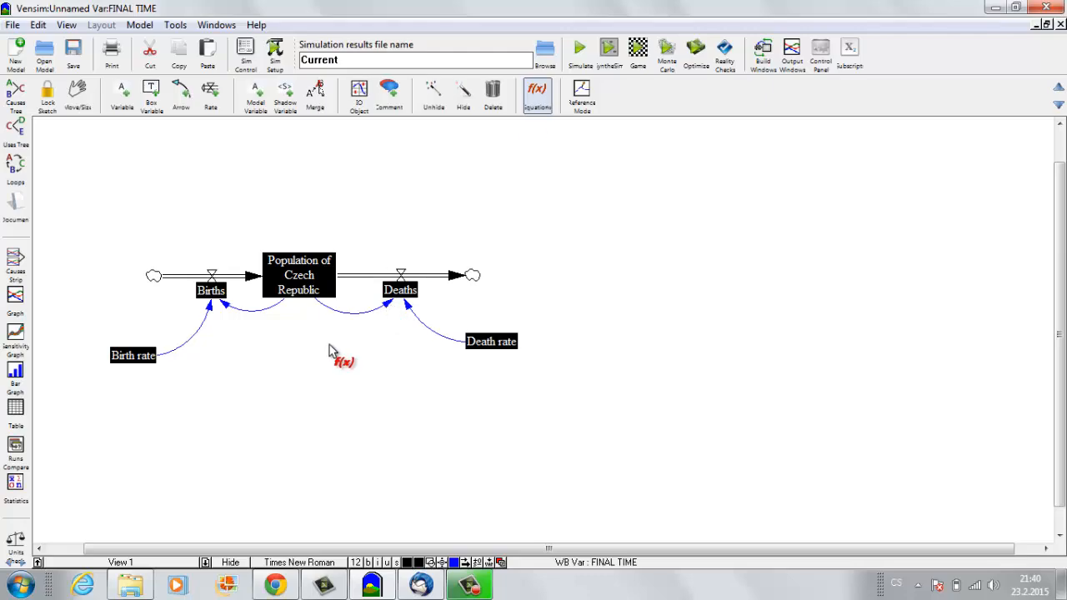
pyautogui.click(297, 280)
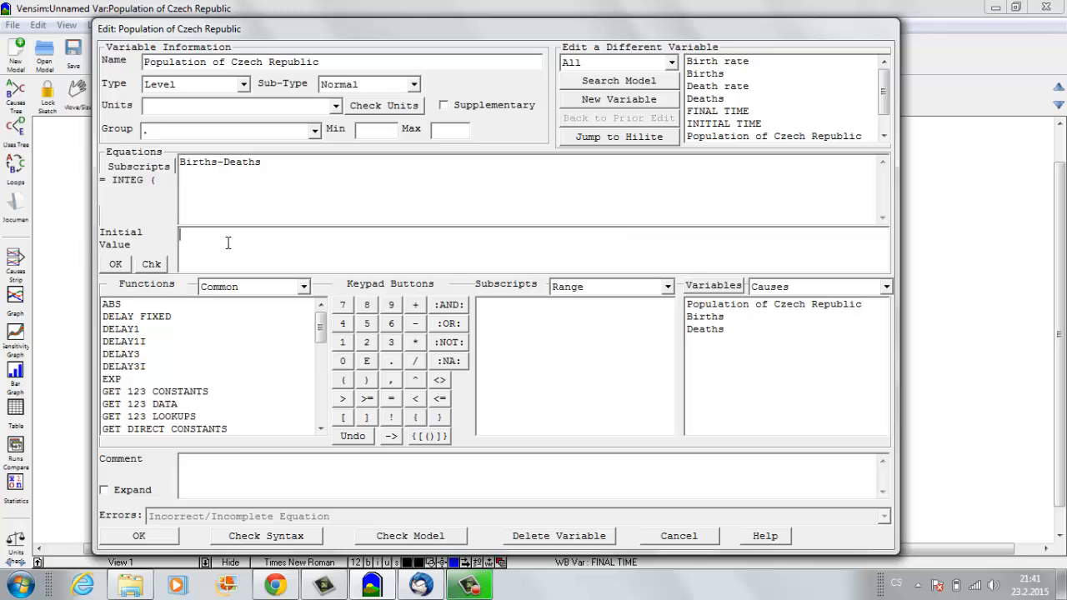
pyautogui.write('10')
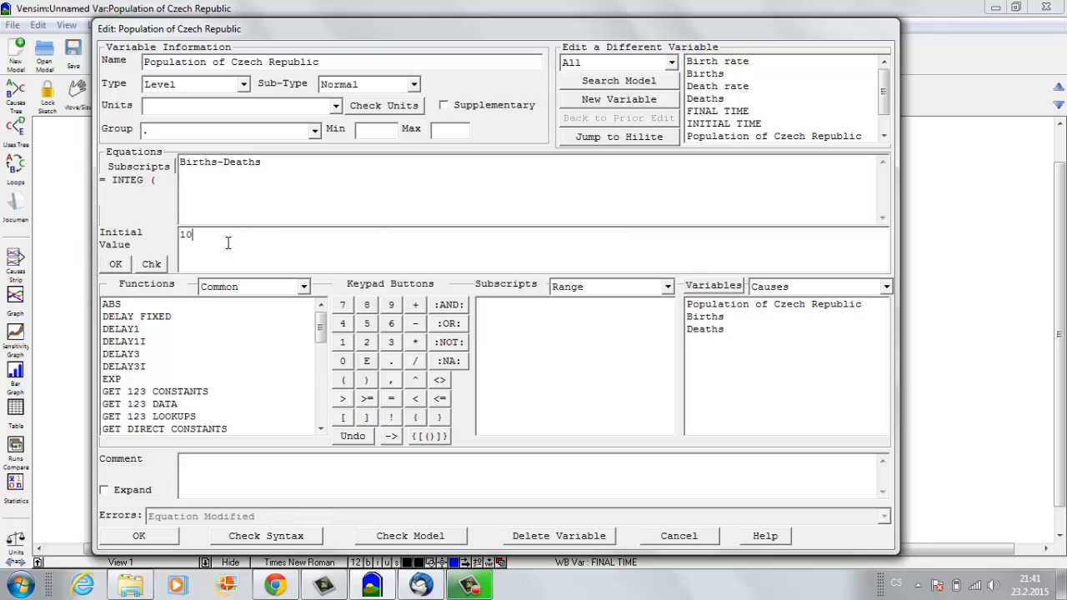
pyautogui.write('000000')
pyautogui.click(139, 536)
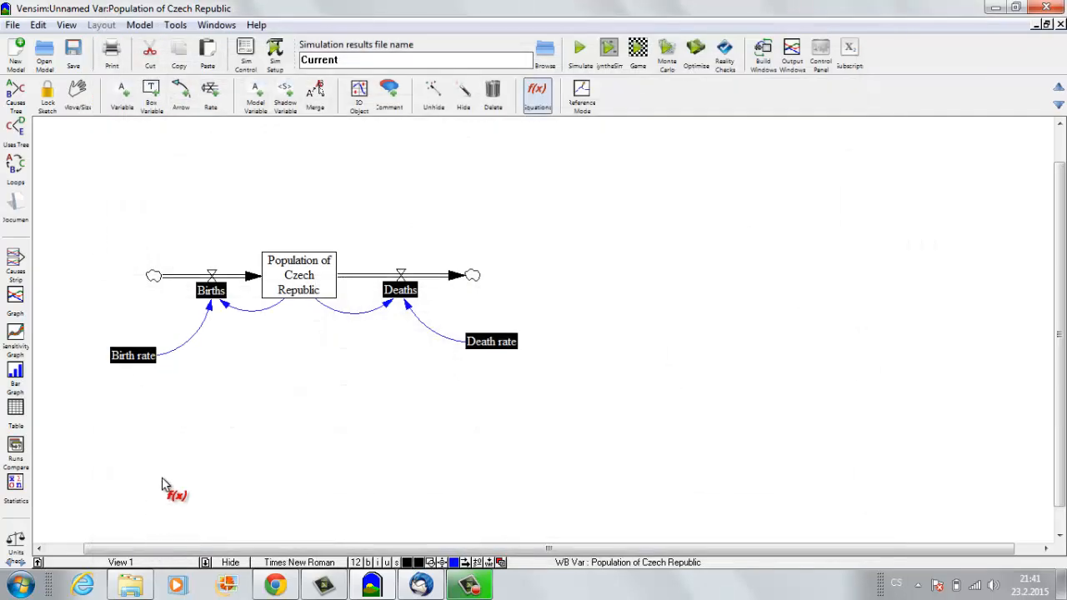
# Define Birth rate as the constant 1.5 with minimum 0.5, maximum 20 and increment 0.5, and confirm
pyautogui.click(130, 364)
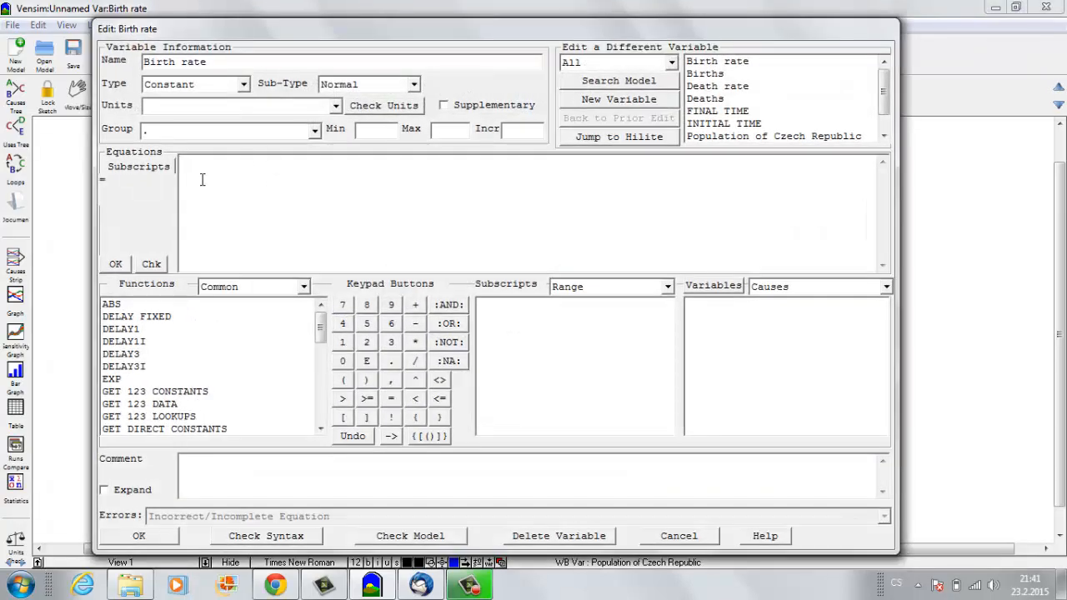
pyautogui.write('1.5')
pyautogui.click(384, 129)
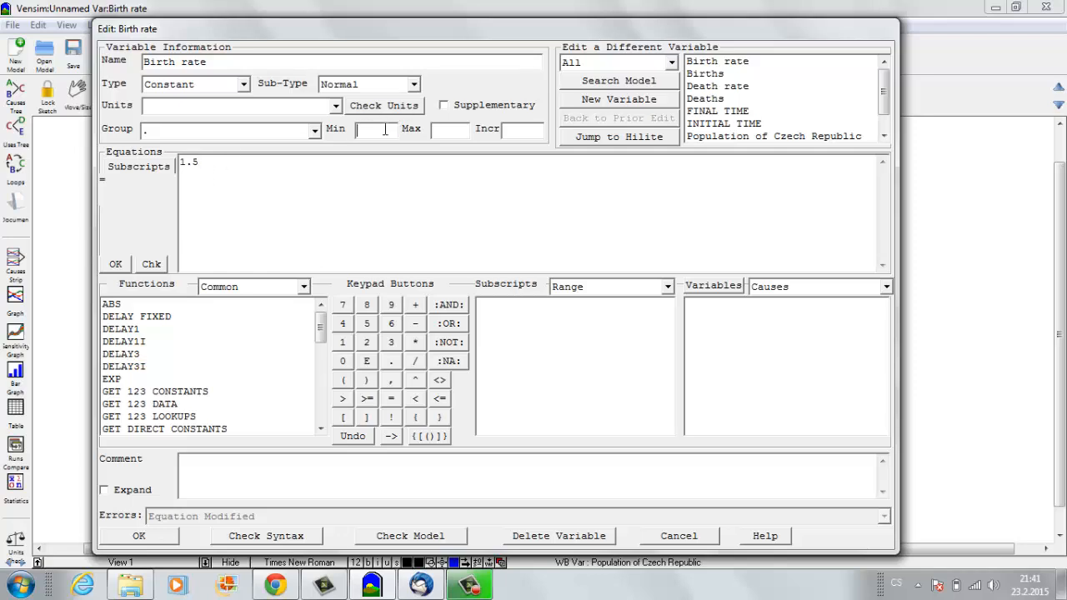
pyautogui.write('0.5')
pyautogui.press('Tab')
pyautogui.write('20')
pyautogui.write('0.5')
pyautogui.click(139, 536)
# Define Death rate as a constant with minimum 0.5, maximum 20 and increment 0.5, and confirm
pyautogui.click(501, 347)
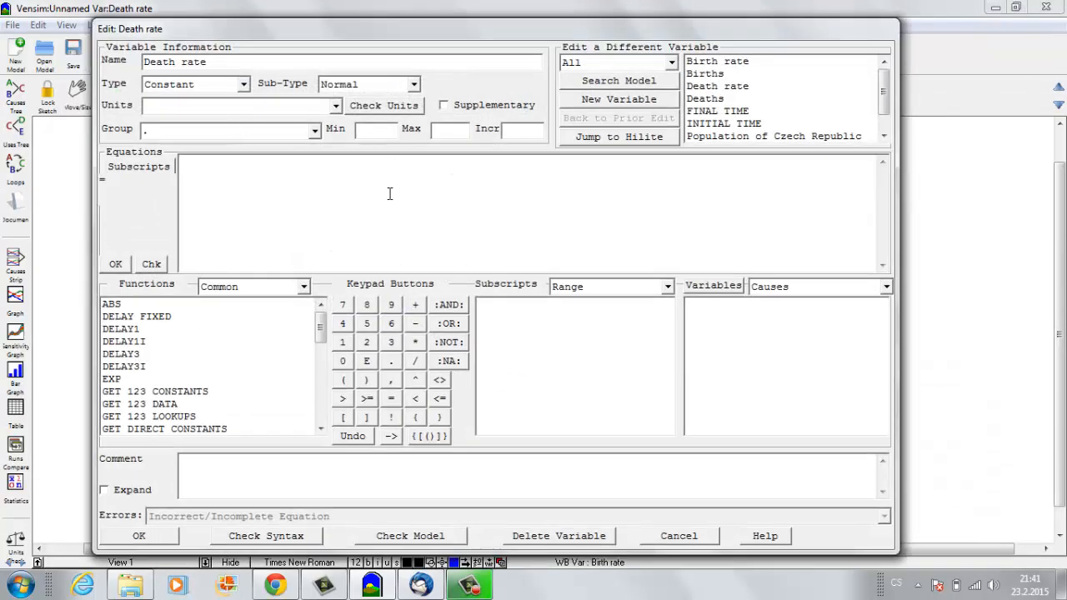
pyautogui.write('0.5')
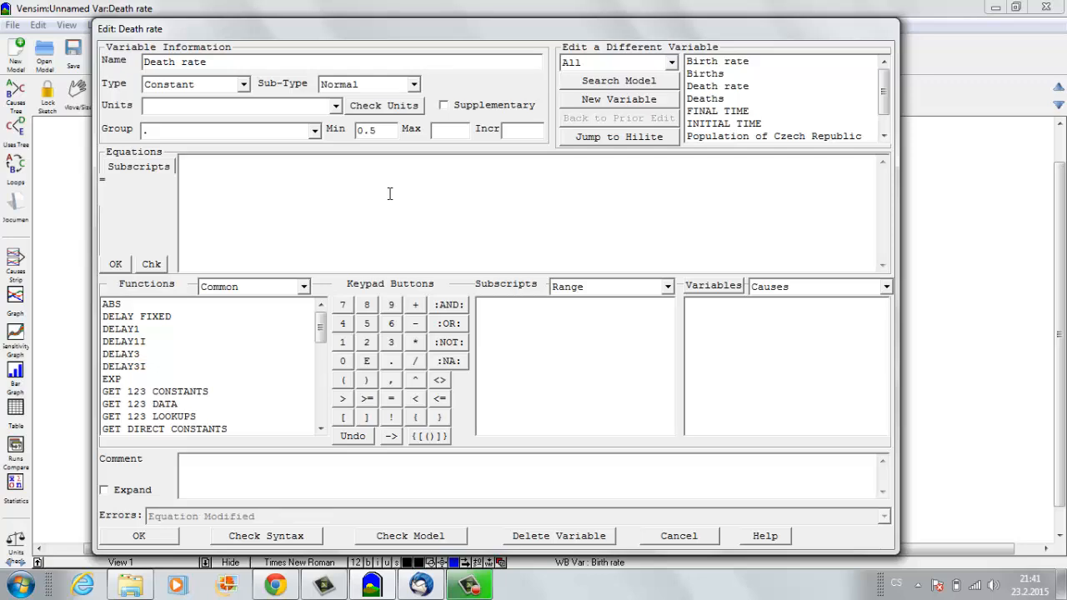
pyautogui.write('20')
pyautogui.write('0.5')
pyautogui.click(284, 175)
pyautogui.click(159, 536)
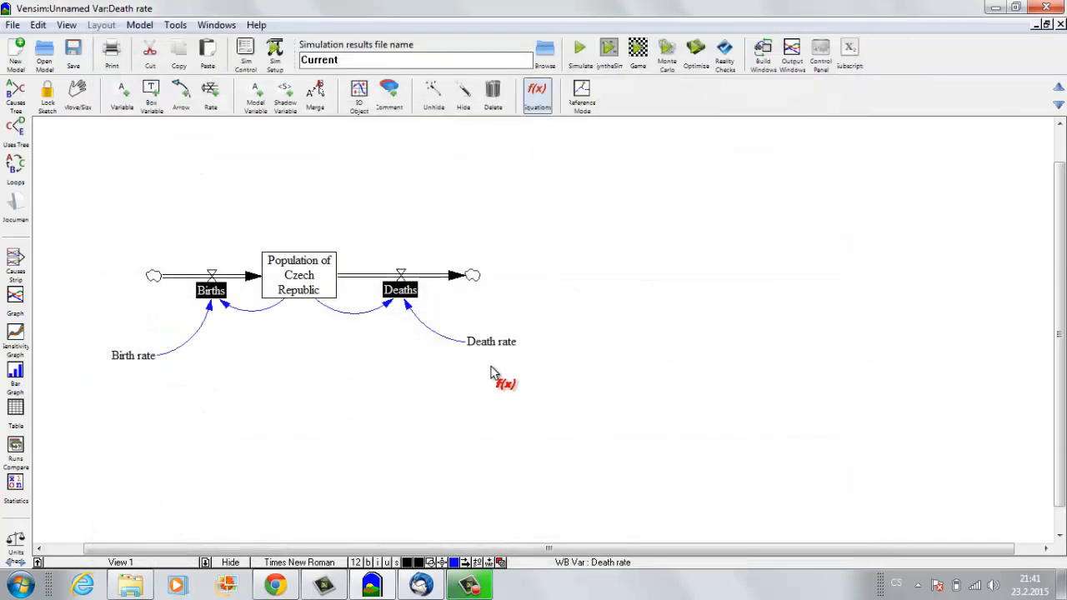
# Set the equation of Births to Population of Czech Republic*Birth rate/100 and confirm
pyautogui.click(217, 293)
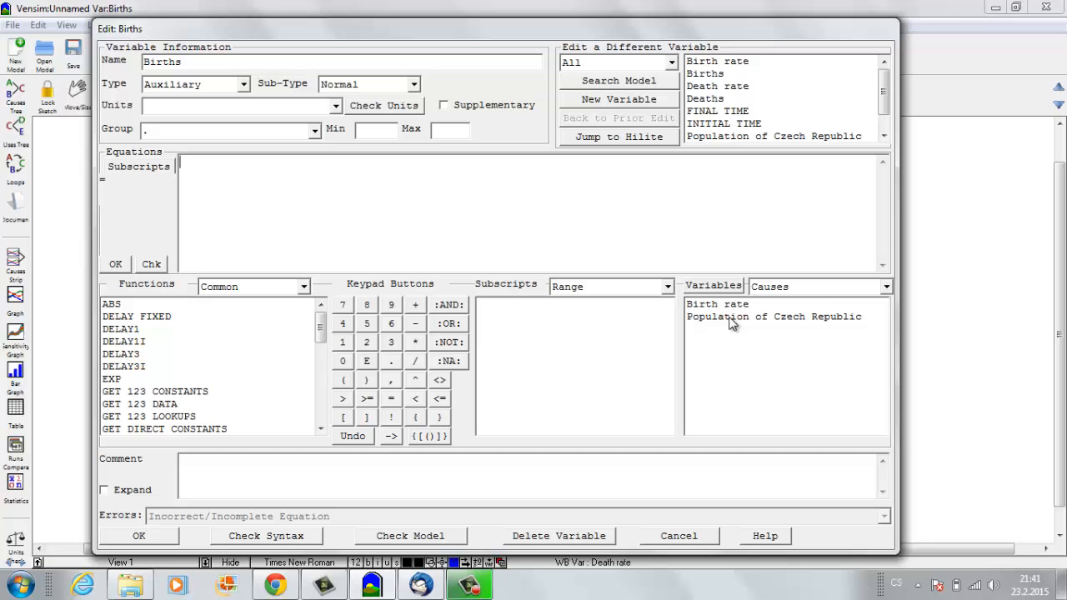
pyautogui.click(729, 319)
pyautogui.write('*')
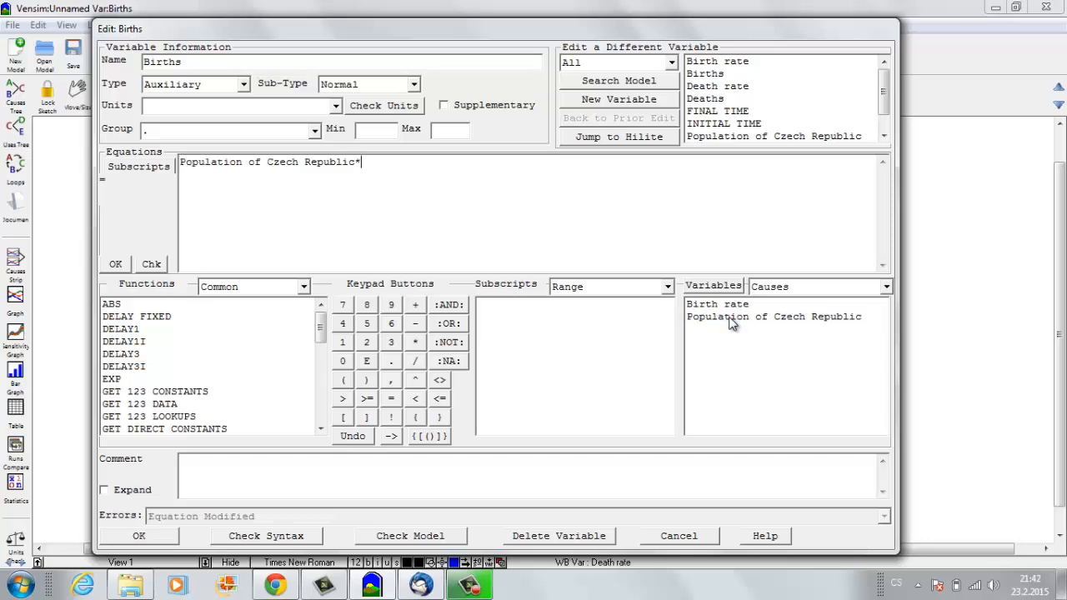
pyautogui.click(712, 304)
pyautogui.write('/100')
pyautogui.click(138, 536)
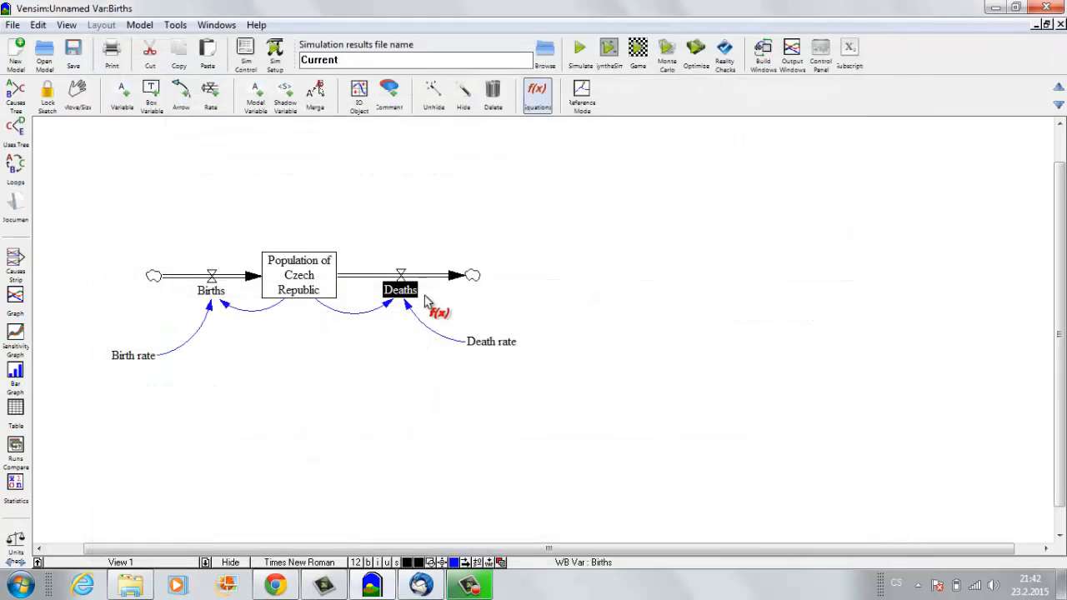
# Set the equation of Deaths to Population of Czech Republic*Death rate/100 and confirm
pyautogui.click(406, 294)
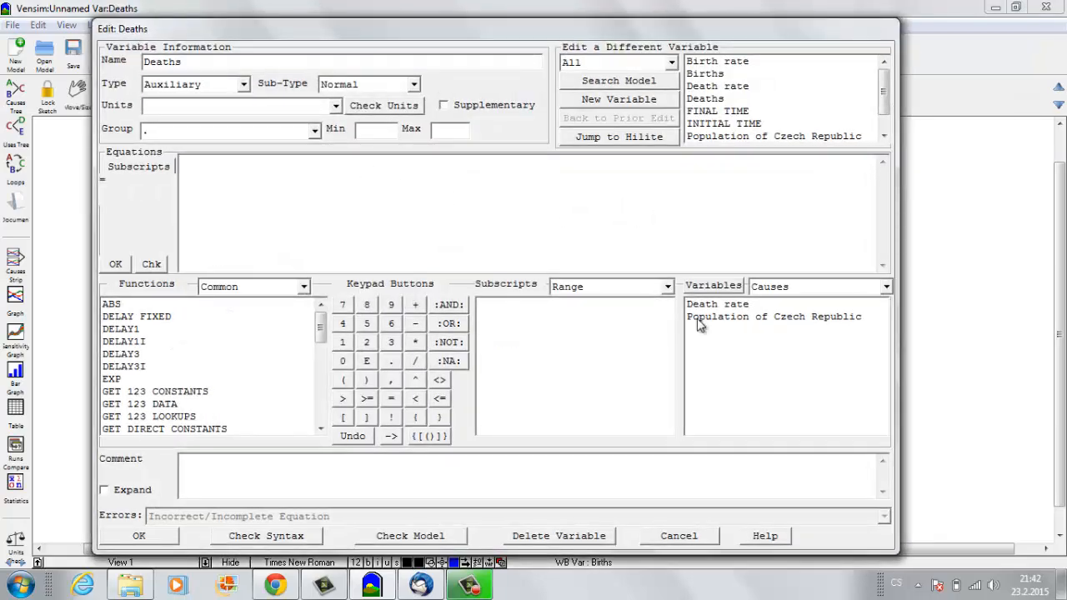
pyautogui.click(728, 321)
pyautogui.write('*')
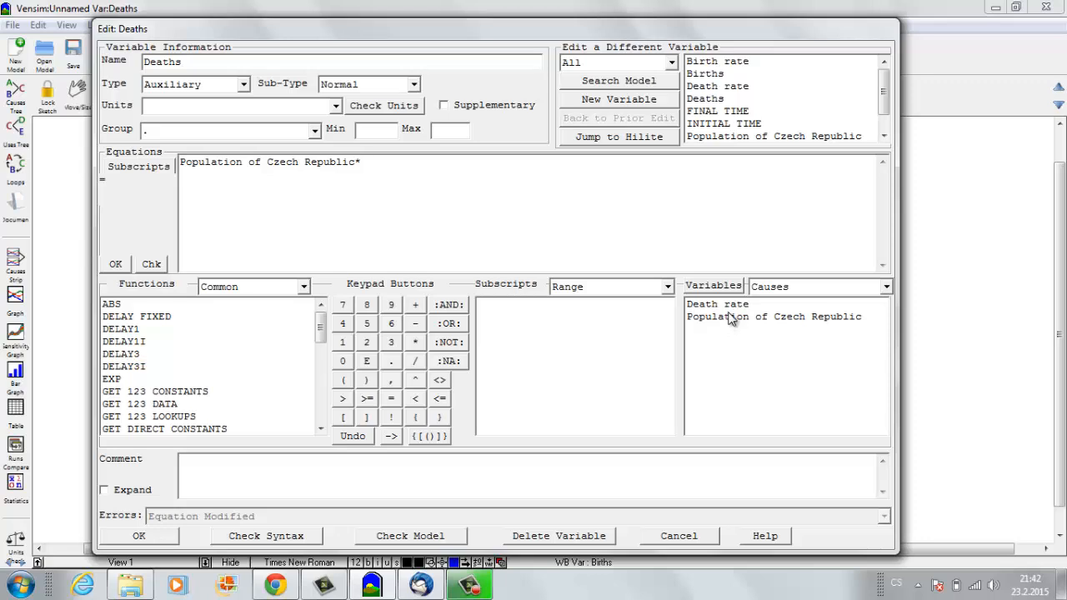
pyautogui.click(725, 305)
pyautogui.write('/100')
pyautogui.click(141, 535)
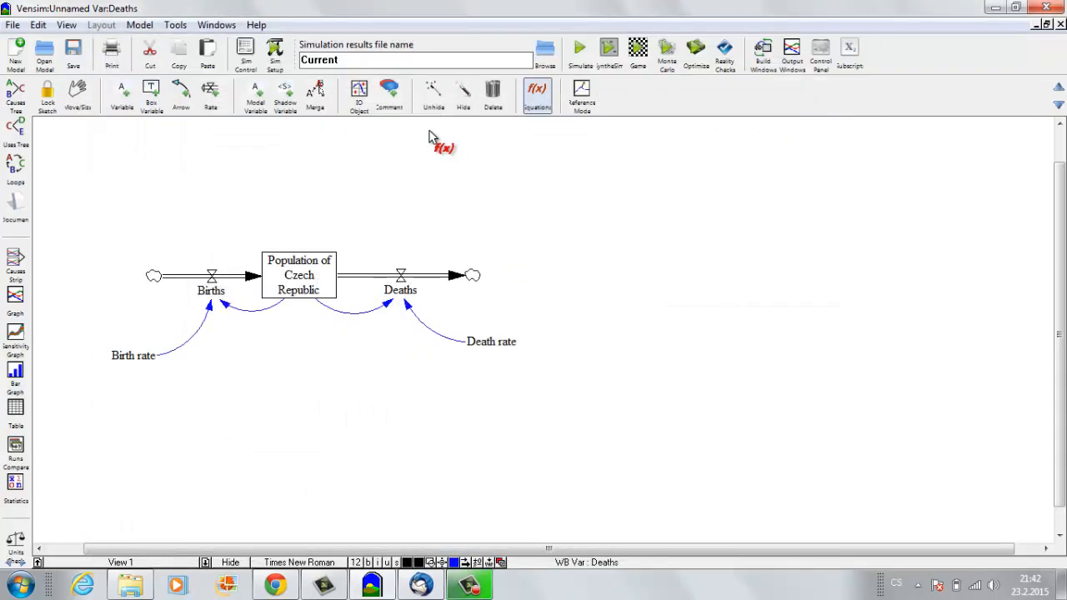
# Add an Output Workbench Tool object of type Graph for the level Population of Czech Republic beside the diagram and enlarge it
pyautogui.click(358, 94)
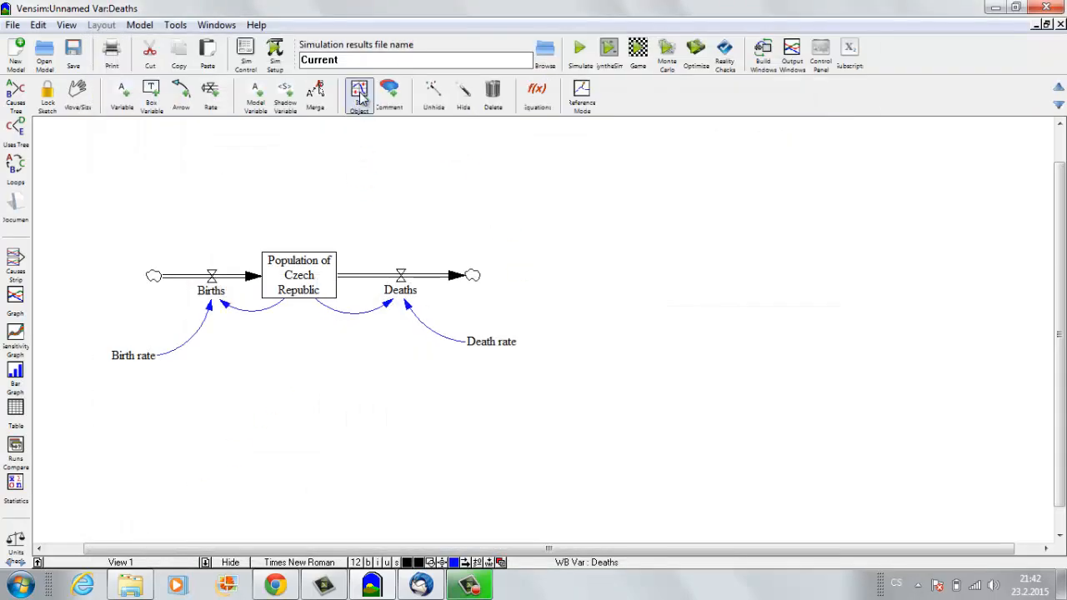
pyautogui.click(555, 151)
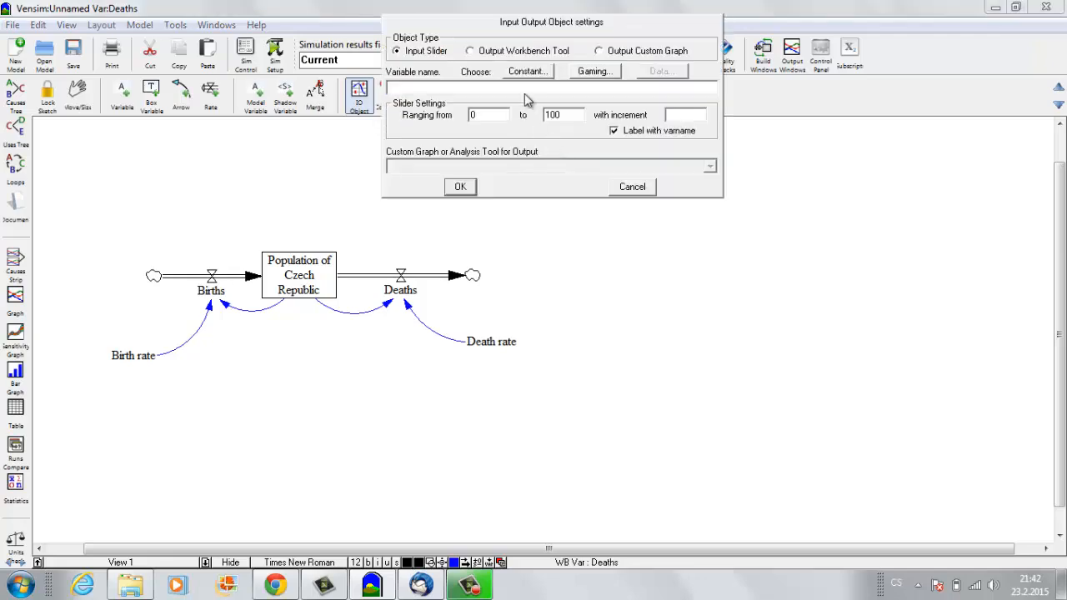
pyautogui.click(471, 51)
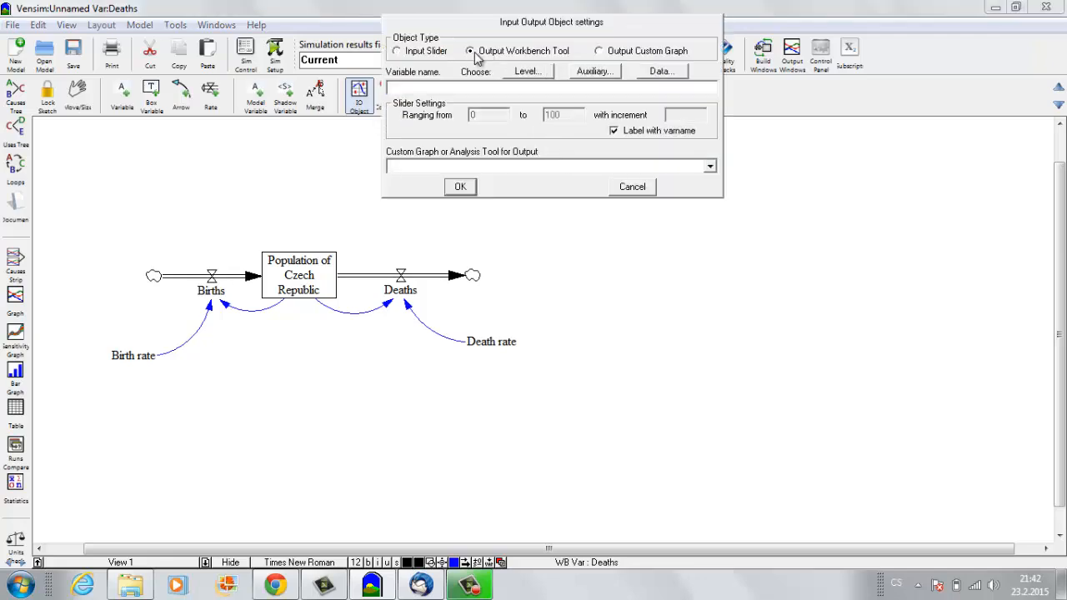
pyautogui.click(534, 74)
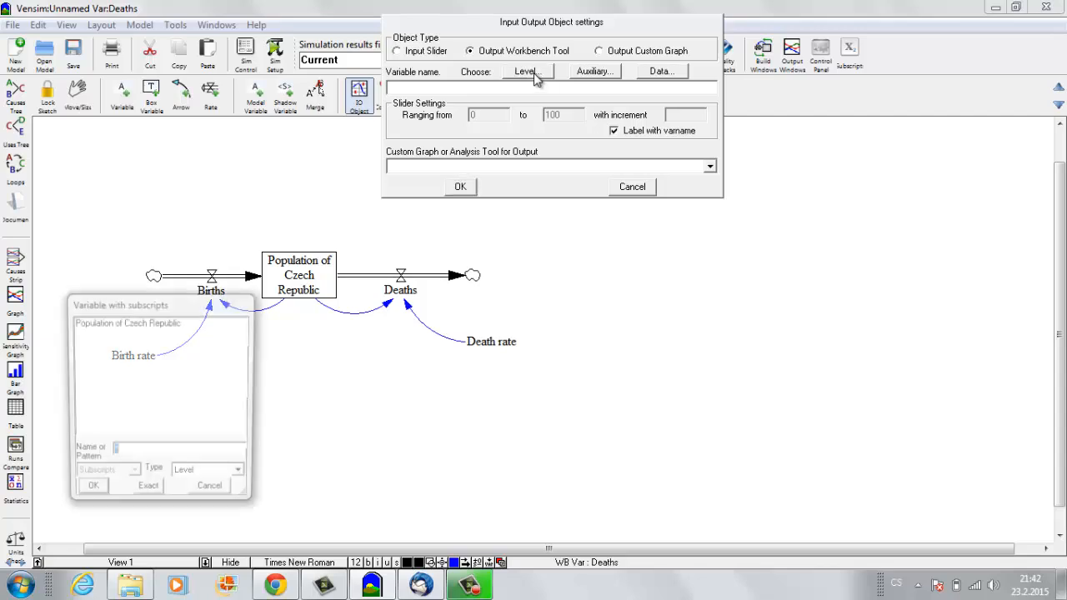
pyautogui.click(116, 325)
pyautogui.doubleClick(117, 325)
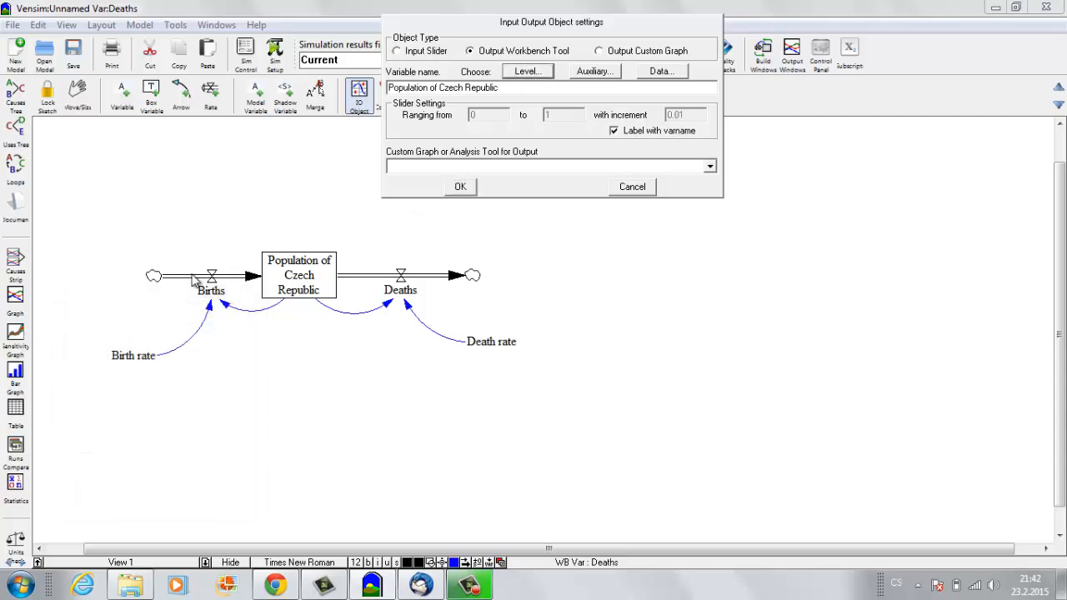
pyautogui.click(710, 168)
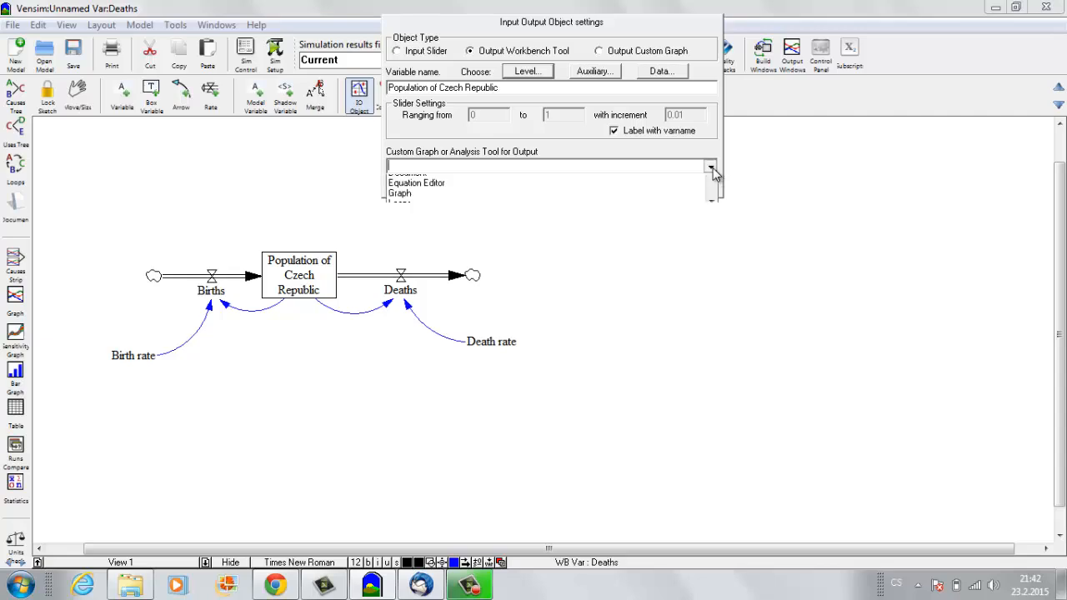
pyautogui.click(633, 232)
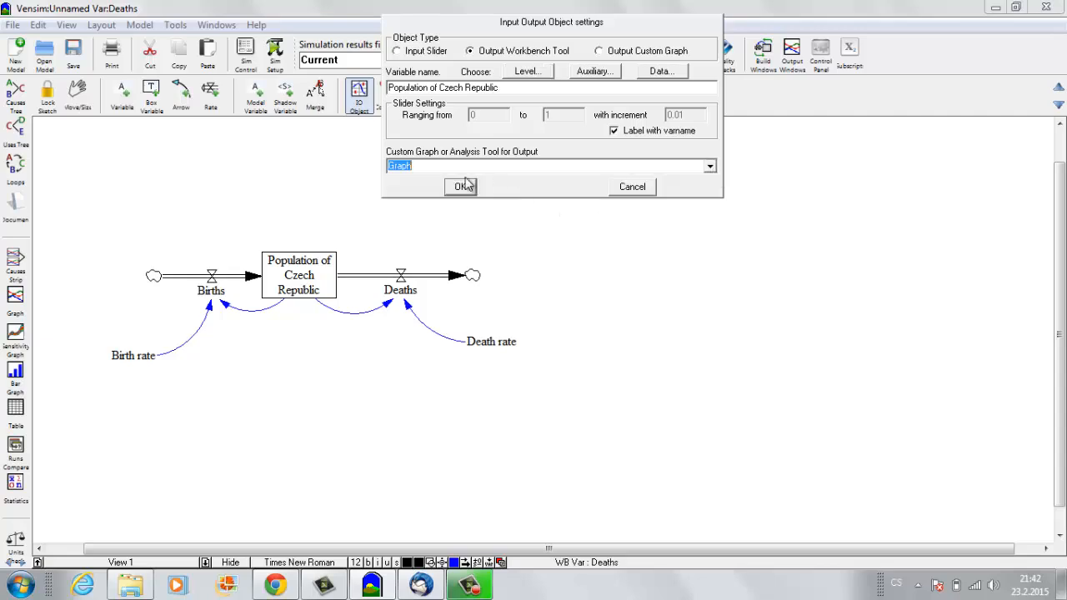
pyautogui.click(469, 185)
pyautogui.moveTo(710, 285); pyautogui.dragTo(739, 310)
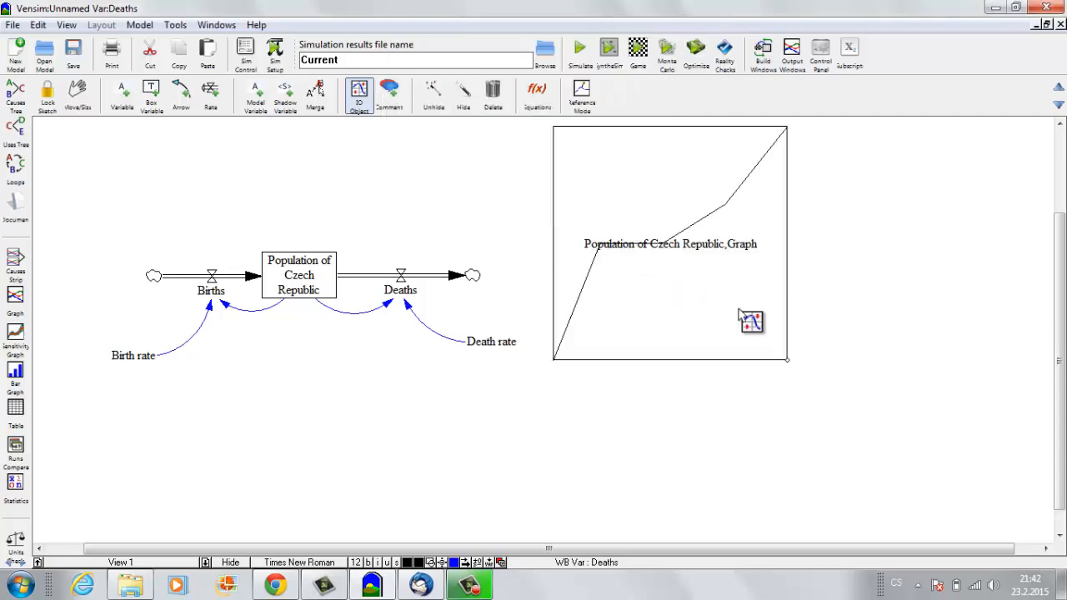
pyautogui.moveTo(788, 362); pyautogui.dragTo(980, 453)
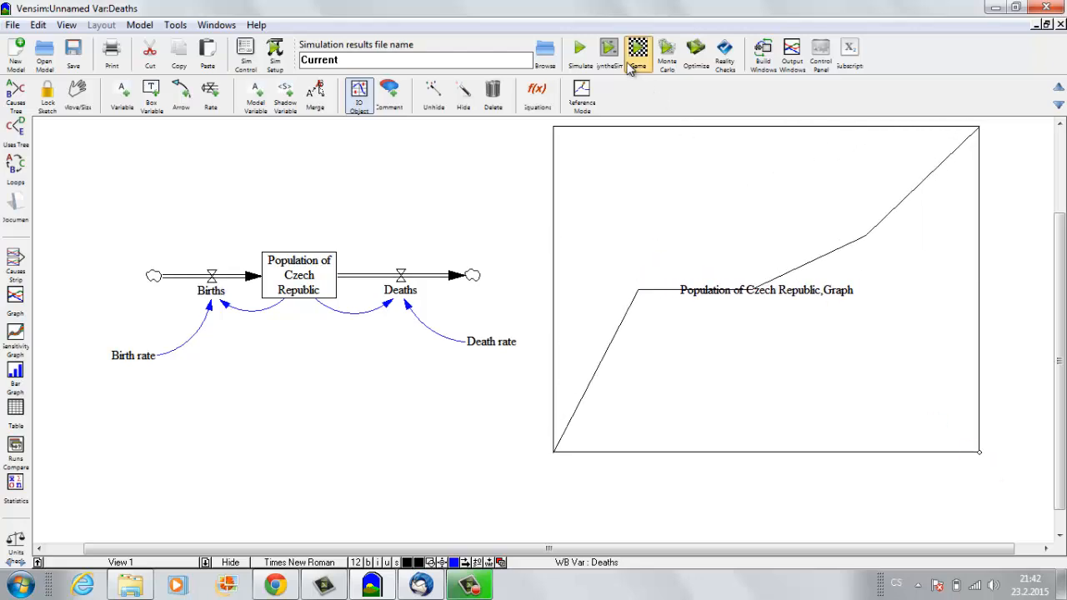